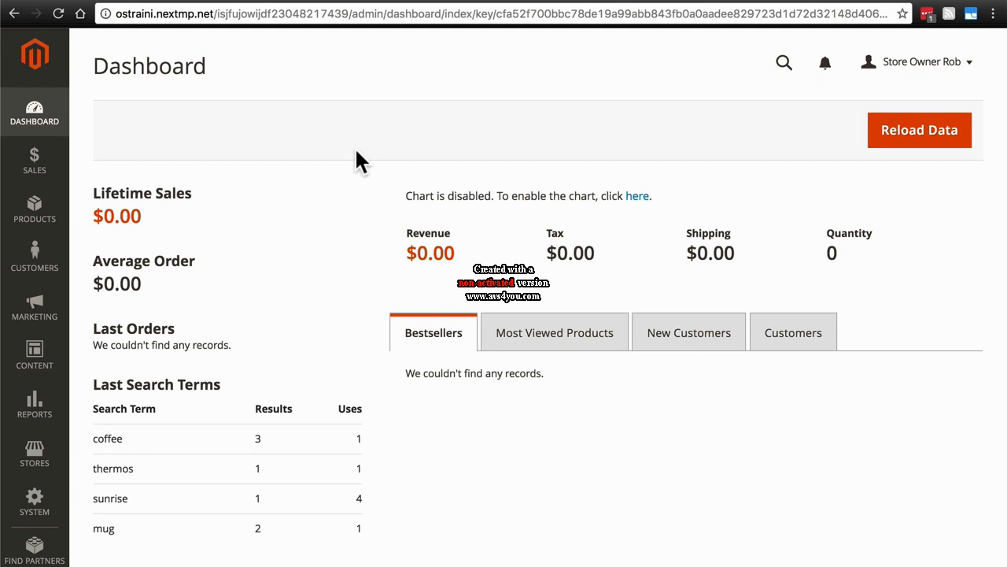
Step: Open the store's product category management page
{"action": "left_click", "coordinate": [37, 212]}
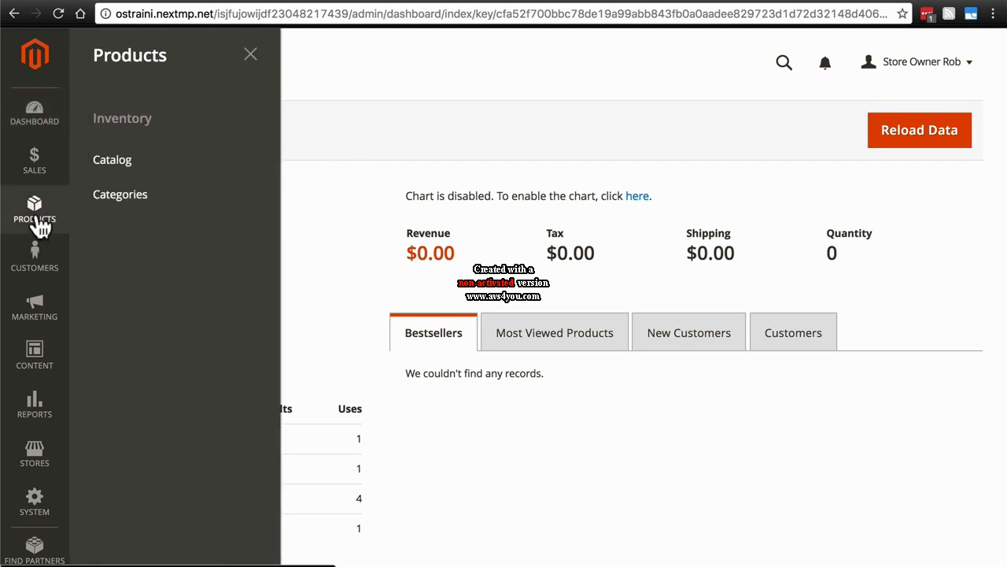
{"action": "left_click", "coordinate": [120, 194]}
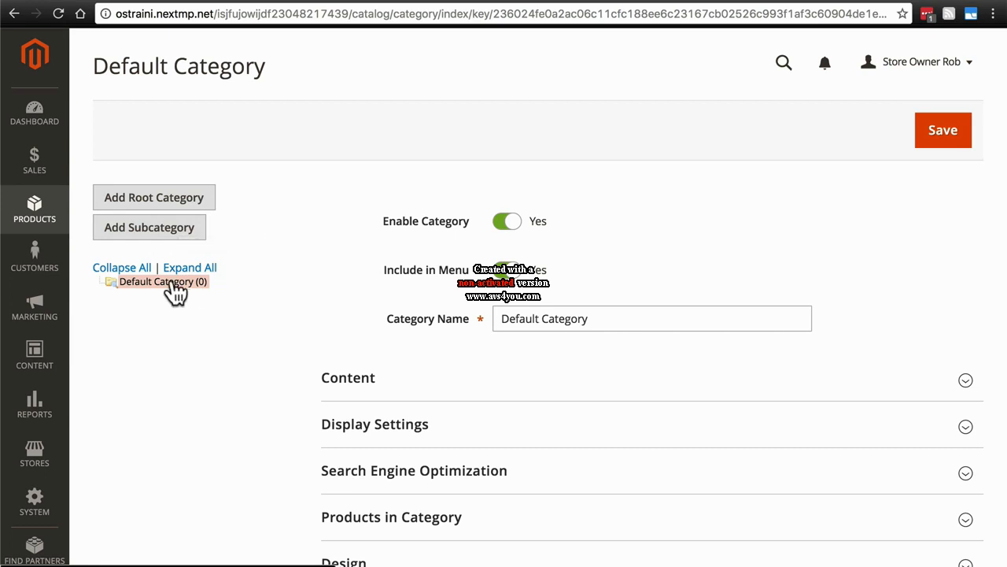
{"action": "left_click", "coordinate": [329, 4]}
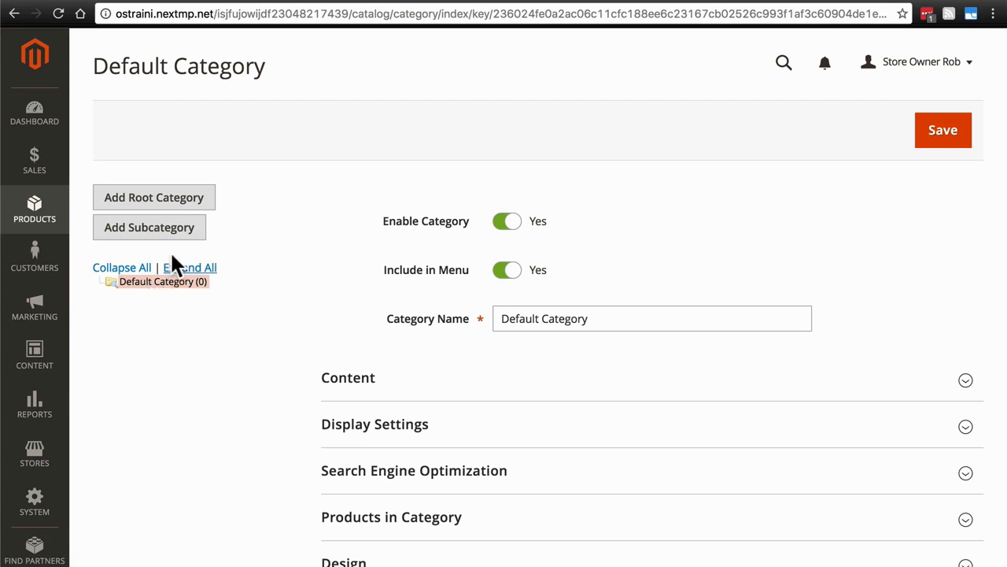
Step: Start a new subcategory under Default Category and name it Mugs
{"action": "left_click", "coordinate": [150, 232]}
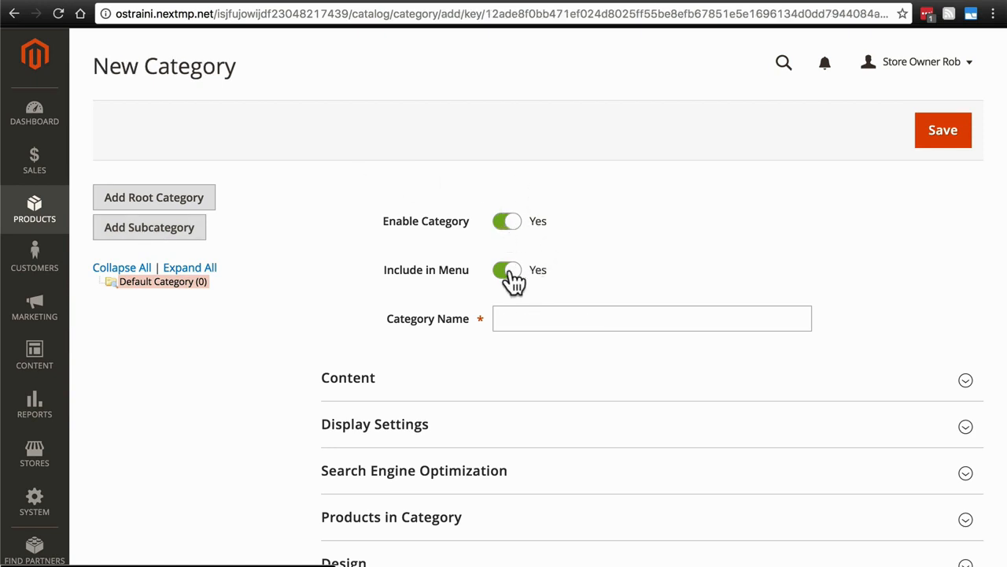
{"action": "left_click", "coordinate": [540, 319]}
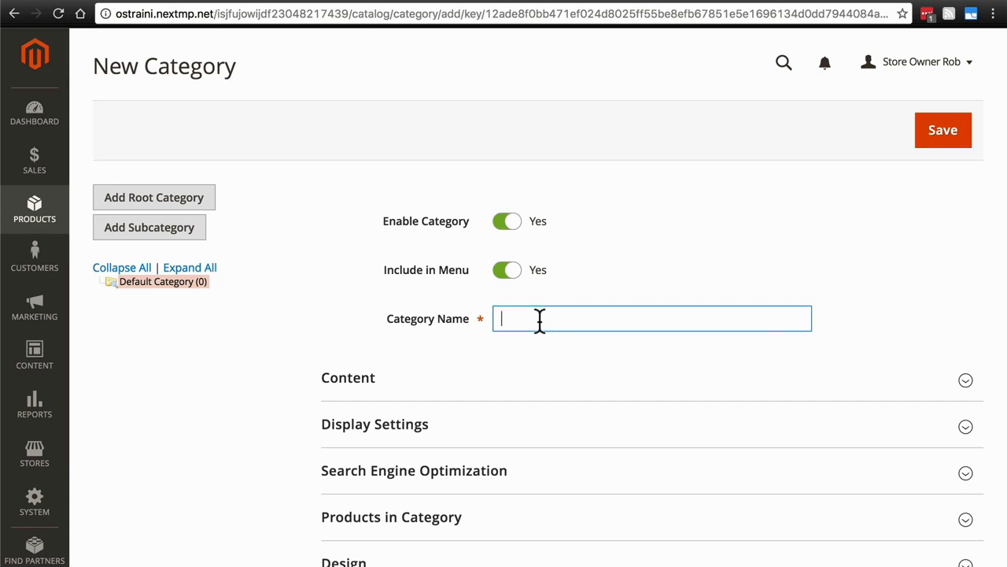
{"action": "type", "text": "Mugs"}
Step: Enter the category description "We have a wide variety of beautiful, modern mugs in which to enjoy your daily cup of coffee."
{"action": "left_click", "coordinate": [465, 384]}
{"action": "scroll", "coordinate": [333, 243], "scroll_direction": "down", "scroll_amount": 3}
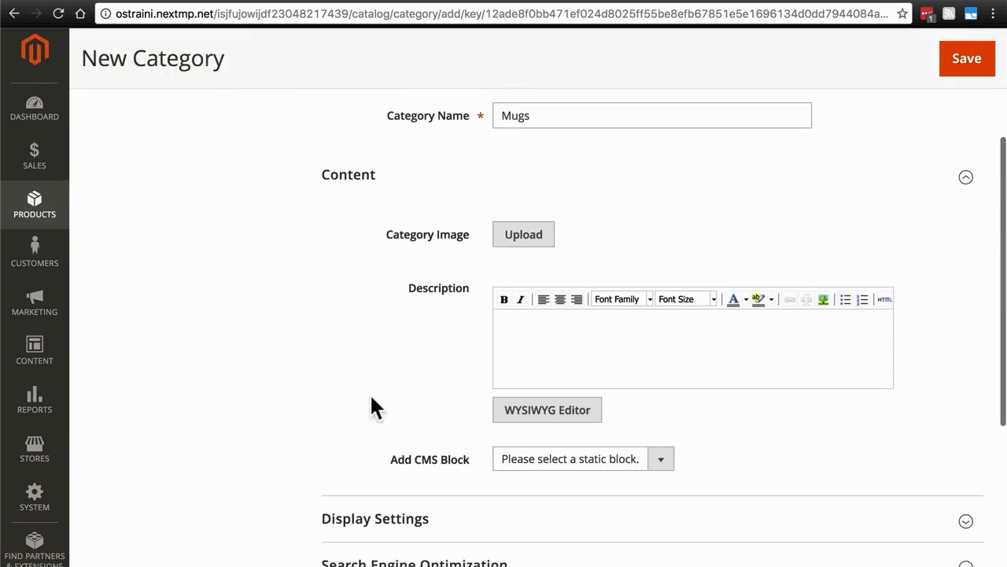
{"action": "left_click", "coordinate": [533, 341]}
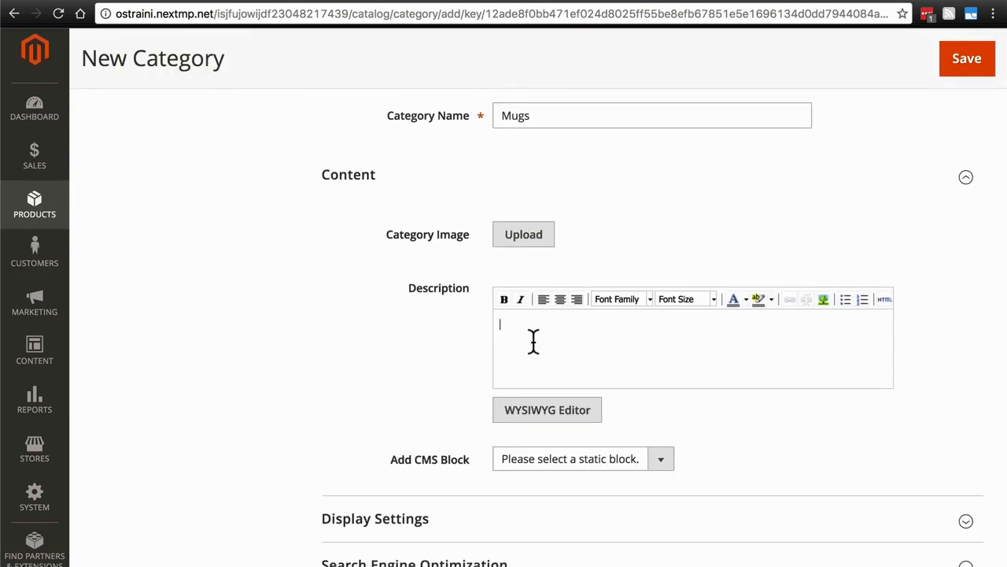
{"action": "type", "text": "We have a wide variety of beau"}
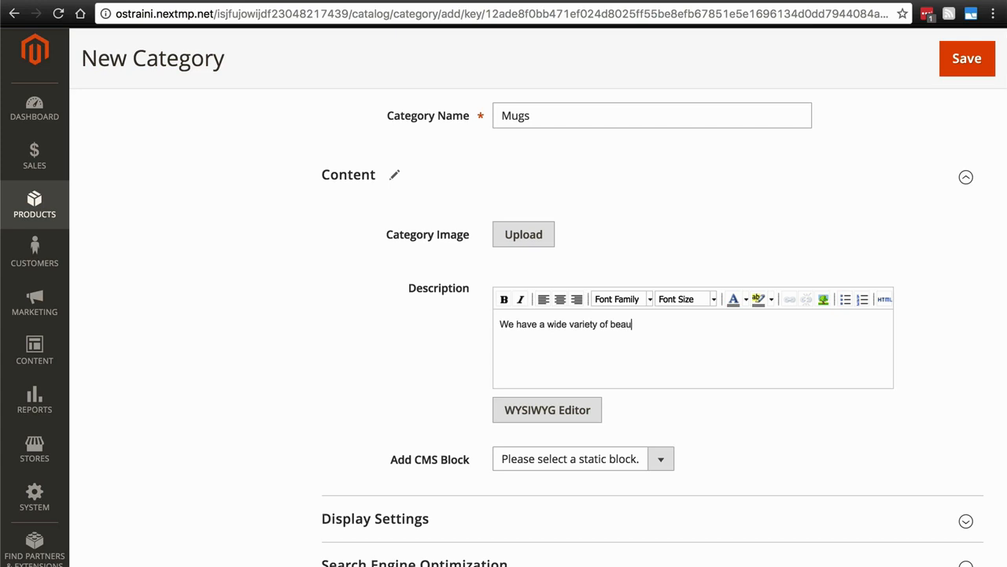
{"action": "type", "text": "tiful, modern mugs in which to e"}
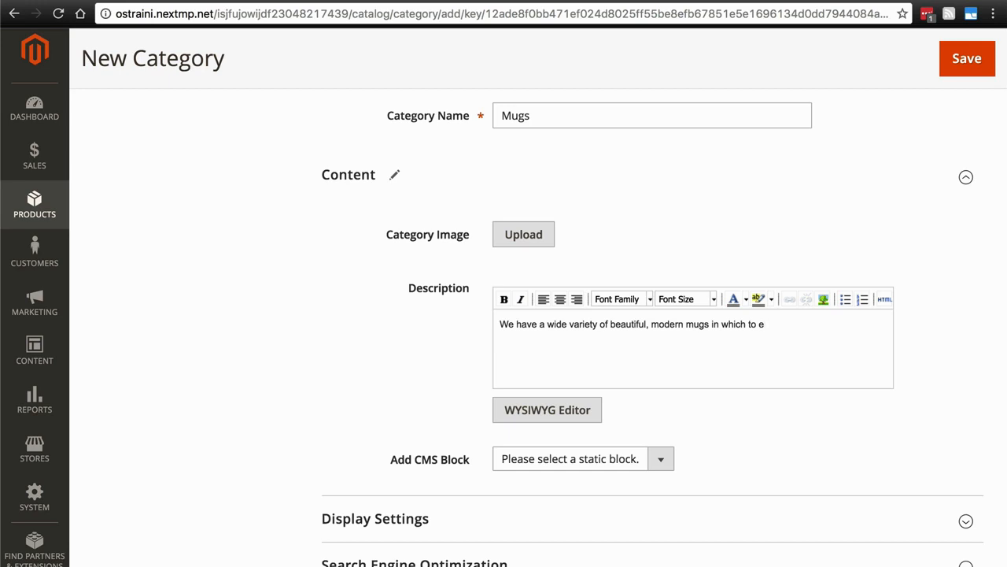
{"action": "type", "text": "njoy your daily cup of coffee."}
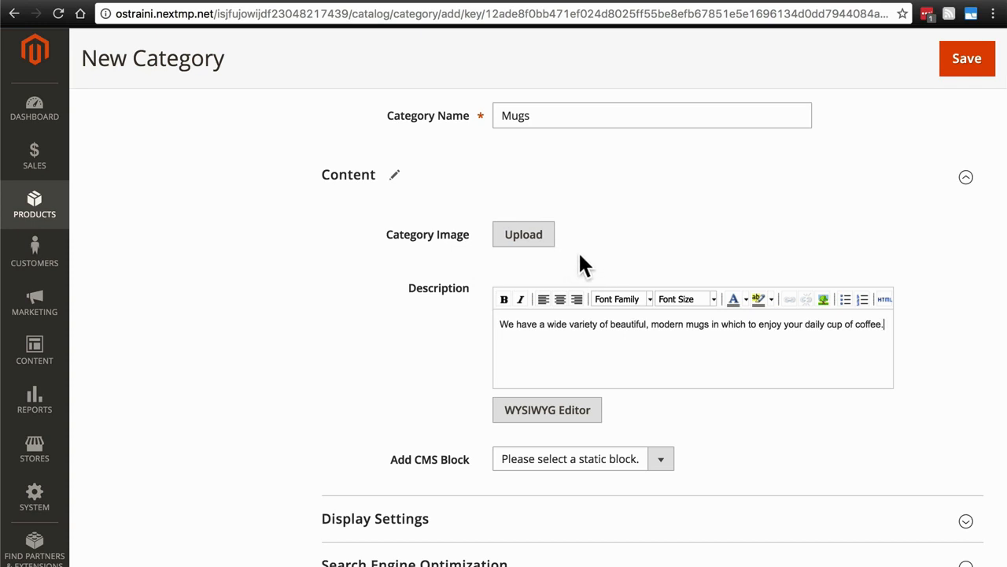
Step: Check which static blocks are available for the category's CMS block
{"action": "scroll", "coordinate": [580, 255], "scroll_direction": "down", "scroll_amount": 5}
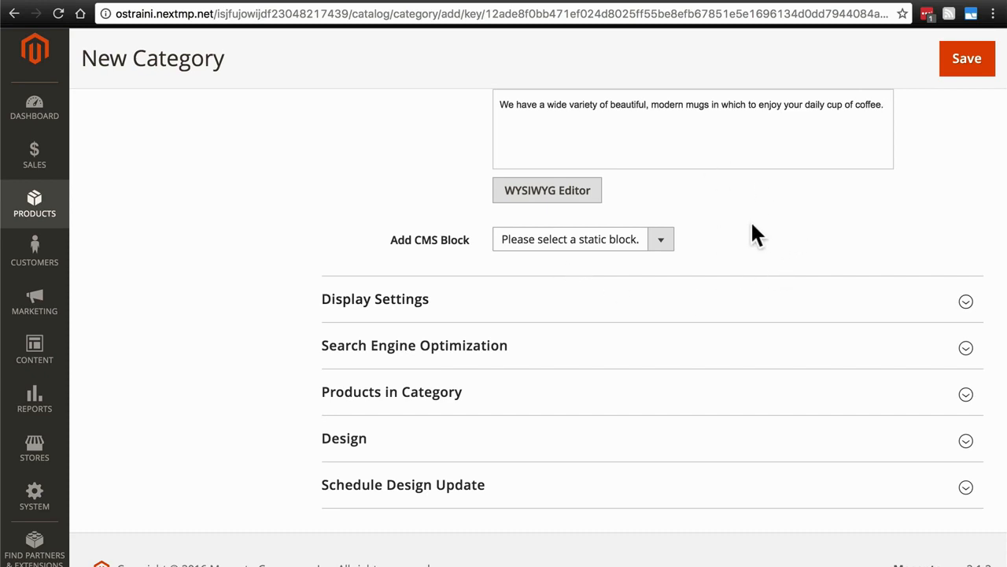
{"action": "left_click", "coordinate": [661, 240]}
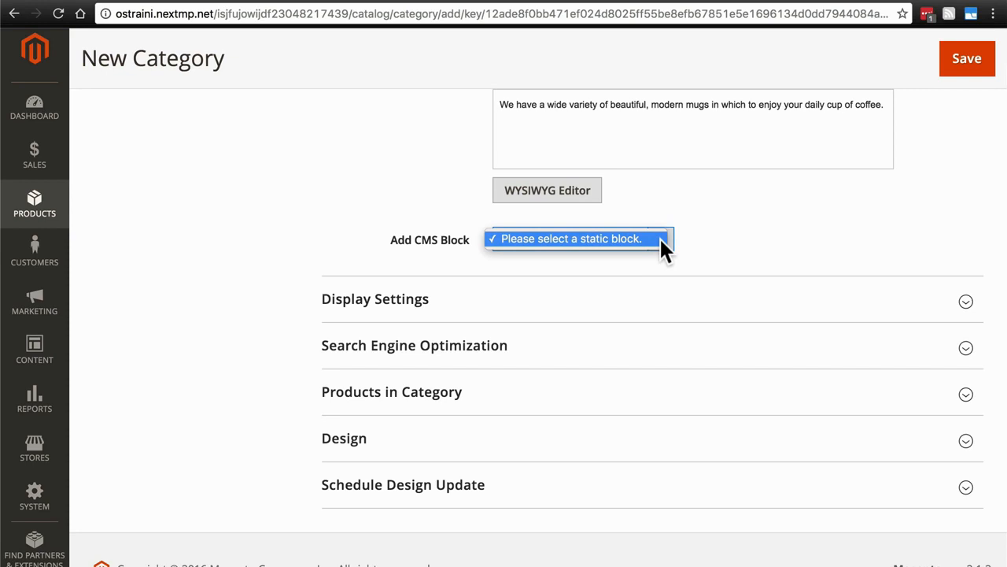
{"action": "left_click", "coordinate": [617, 238]}
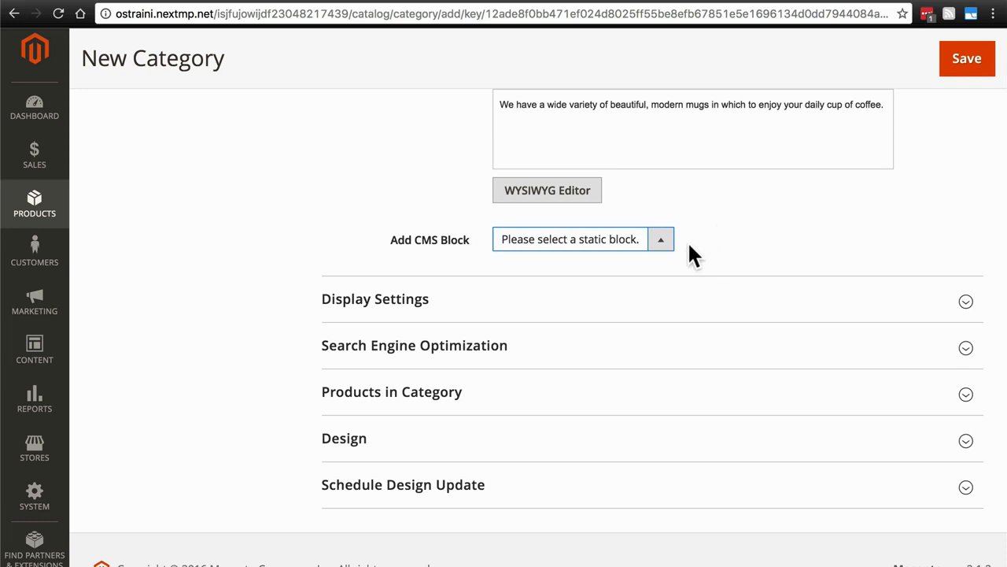
{"action": "left_click", "coordinate": [661, 241]}
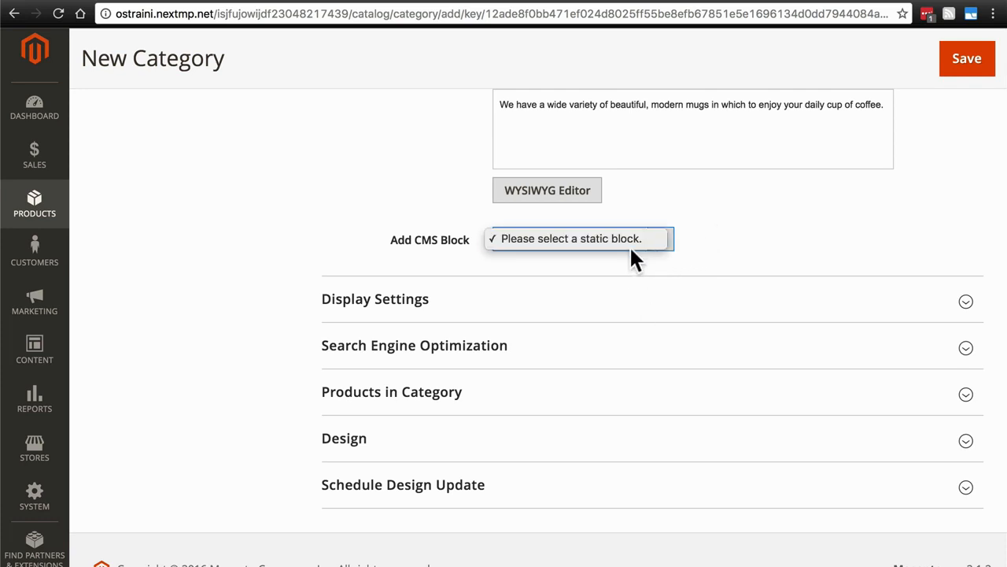
{"action": "left_click", "coordinate": [691, 230]}
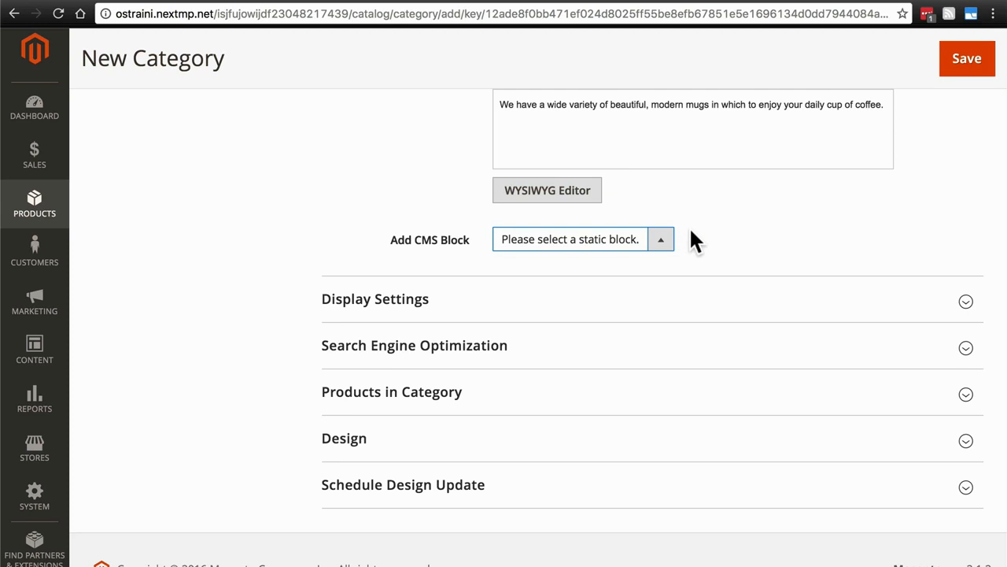
Step: Expand the new category's display settings
{"action": "left_click", "coordinate": [529, 309]}
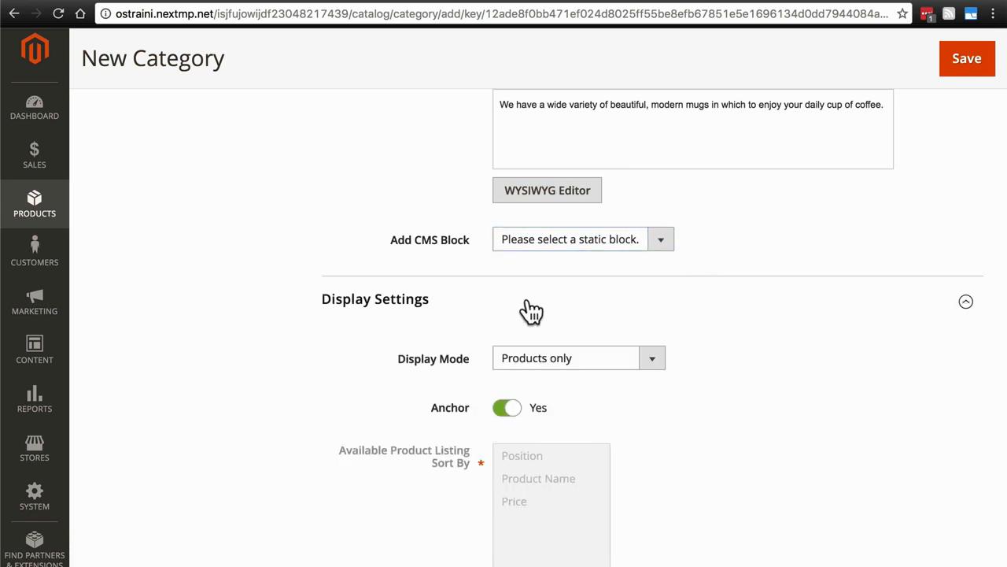
{"action": "scroll", "coordinate": [461, 301], "scroll_direction": "down", "scroll_amount": 5}
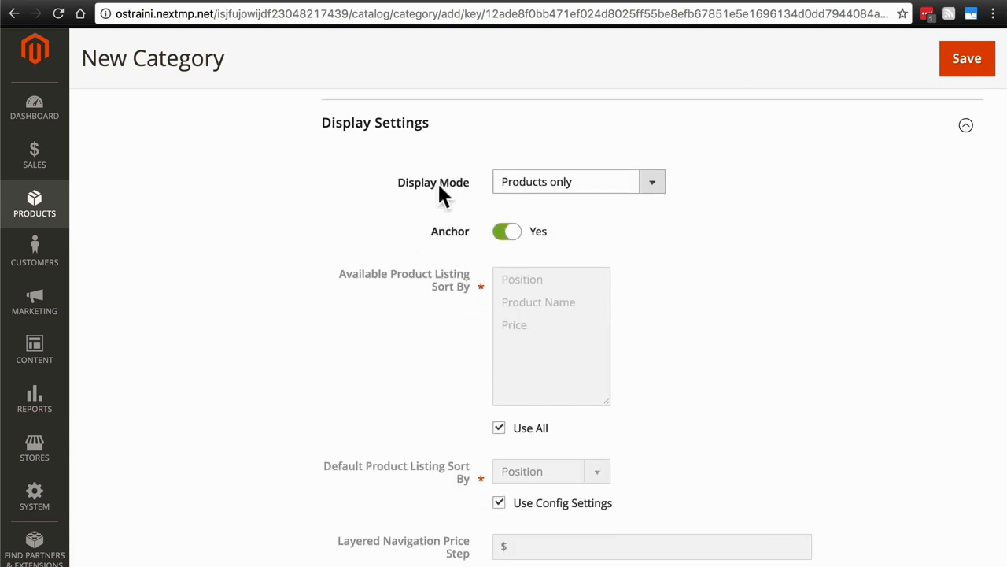
Step: Try the Static block only and Static block and products display modes and Anchor off, restoring Products only and Anchor Yes
{"action": "left_click", "coordinate": [520, 179]}
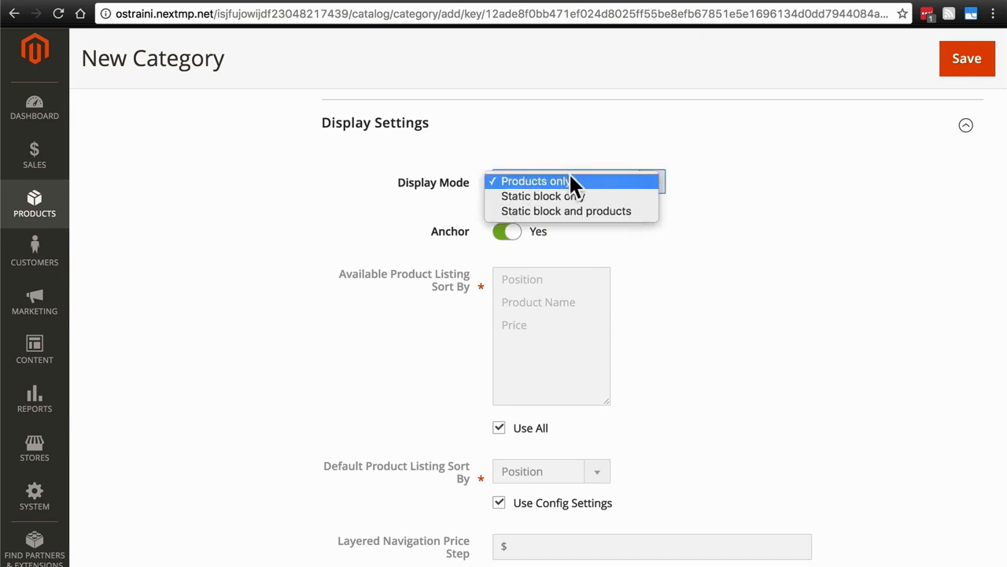
{"action": "left_click", "coordinate": [620, 197]}
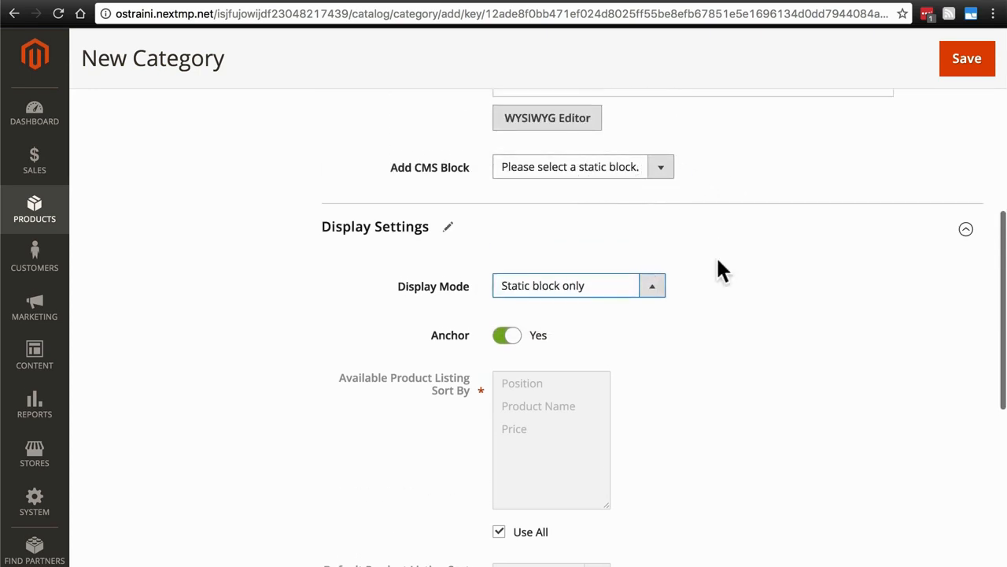
{"action": "left_click", "coordinate": [651, 286]}
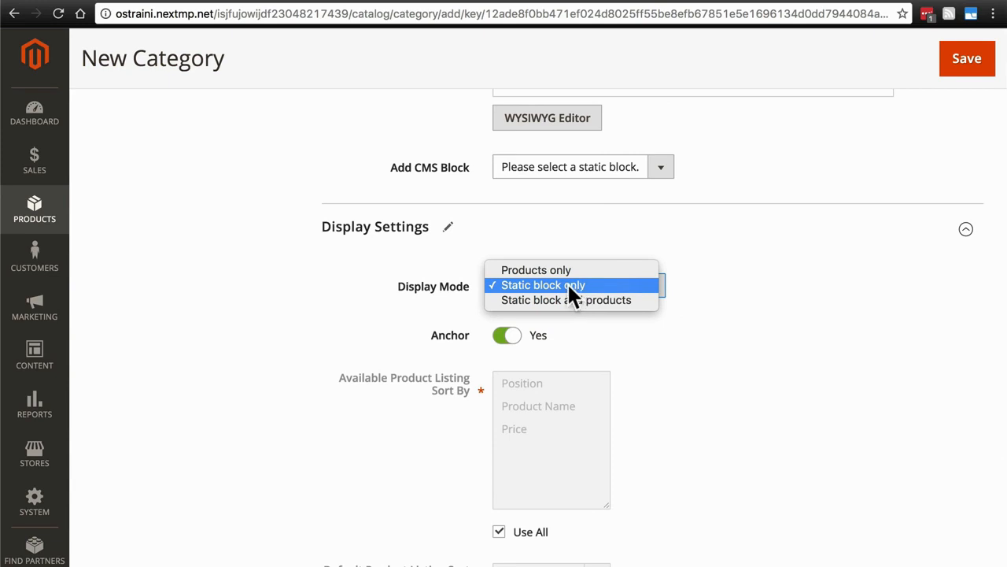
{"action": "left_click", "coordinate": [535, 299]}
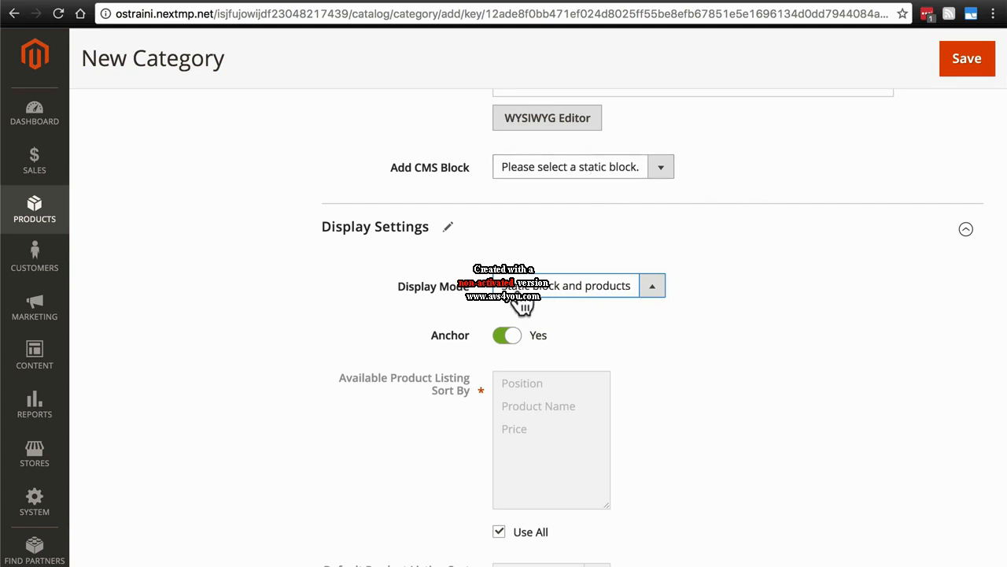
{"action": "left_click", "coordinate": [555, 293]}
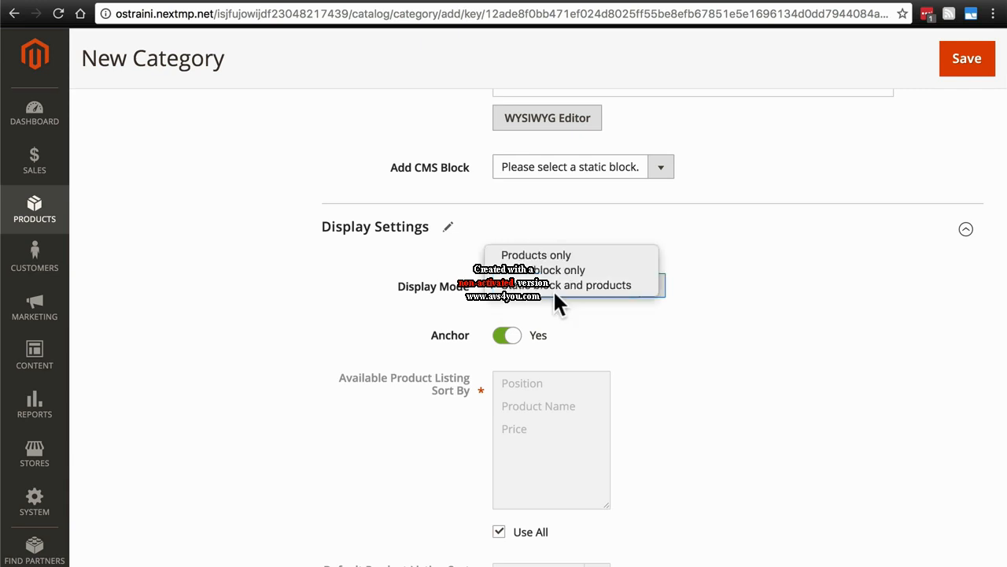
{"action": "left_click", "coordinate": [537, 253]}
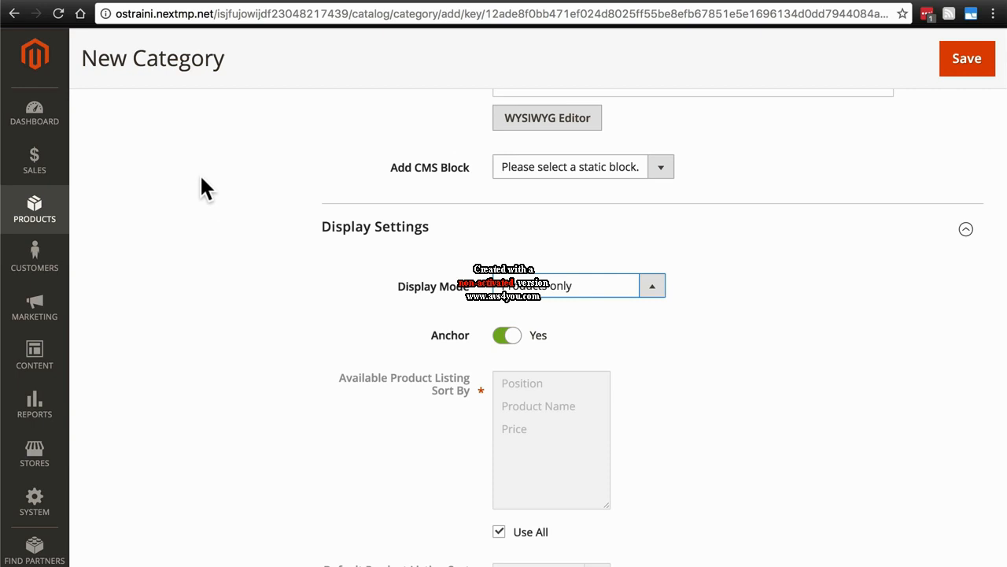
{"action": "left_click", "coordinate": [508, 337]}
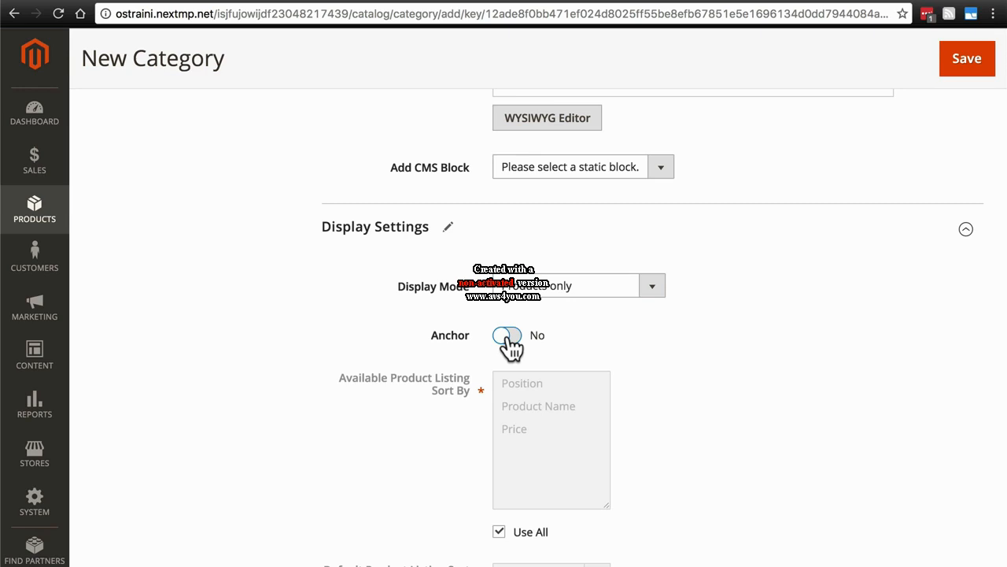
{"action": "left_click", "coordinate": [508, 336]}
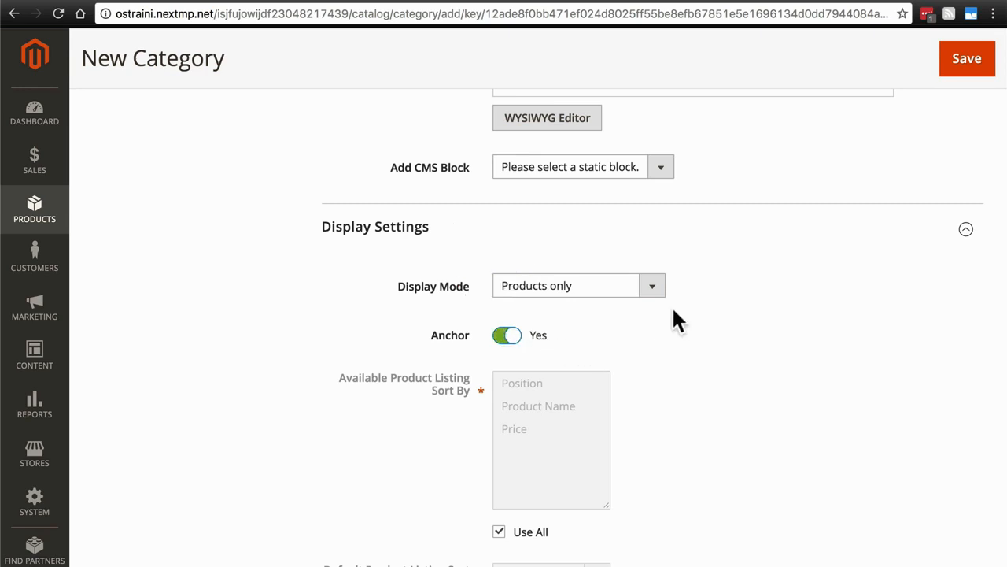
Step: Restrict the available product listing sort options to Product Name and Price instead of using all
{"action": "scroll", "coordinate": [429, 300], "scroll_direction": "down", "scroll_amount": 3}
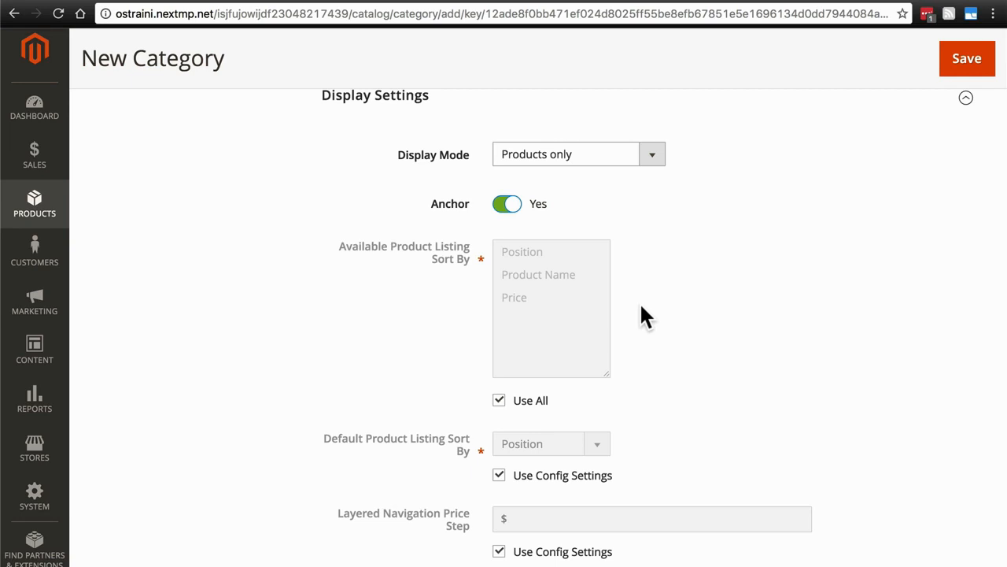
{"action": "left_click", "coordinate": [499, 401]}
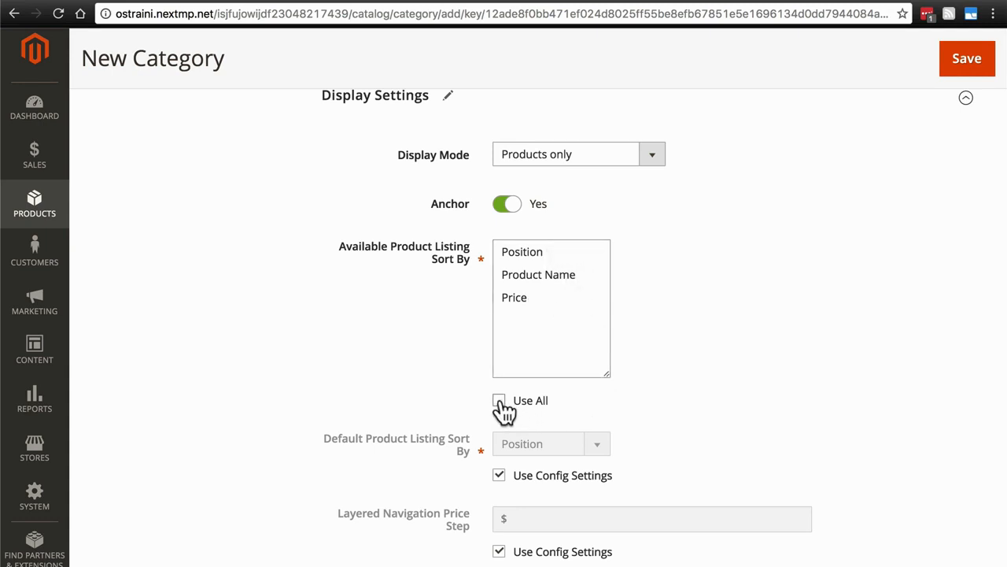
{"action": "left_click", "coordinate": [549, 298]}
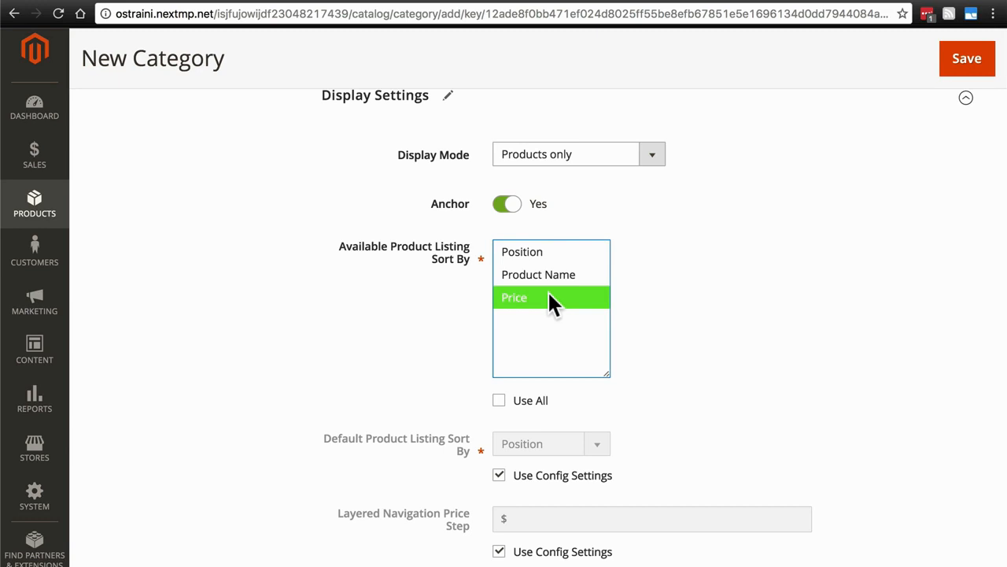
{"action": "left_click", "coordinate": [563, 274], "text": "super"}
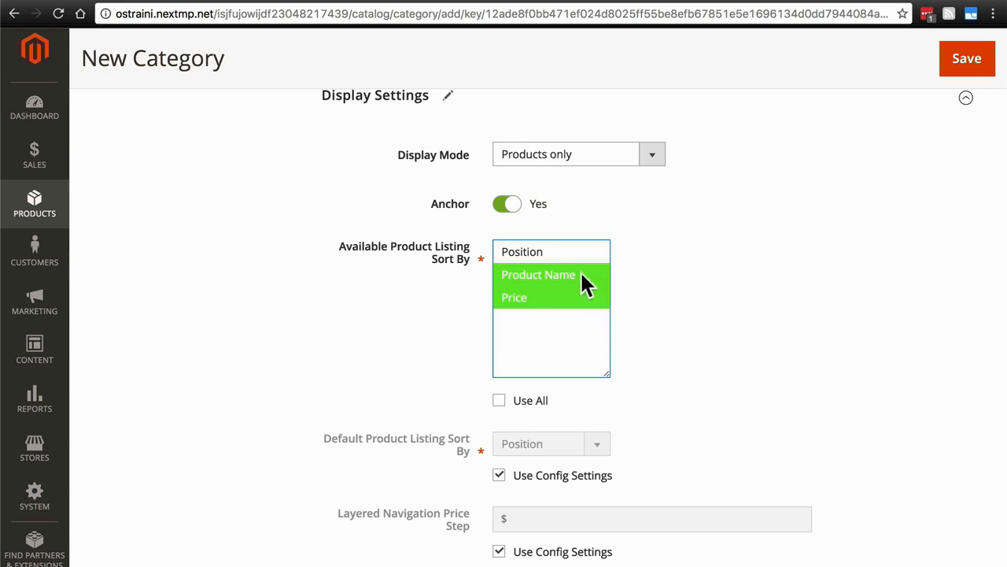
Step: Override the config setting for the default product listing sort and set it to Product Name
{"action": "scroll", "coordinate": [650, 277], "scroll_direction": "down", "scroll_amount": 3}
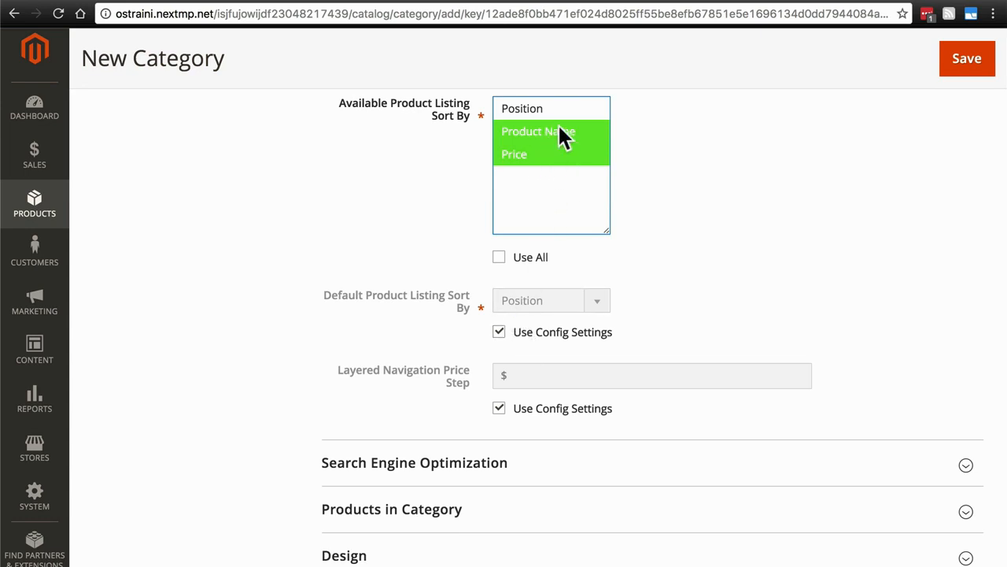
{"action": "left_click", "coordinate": [499, 333]}
{"action": "left_click", "coordinate": [562, 303]}
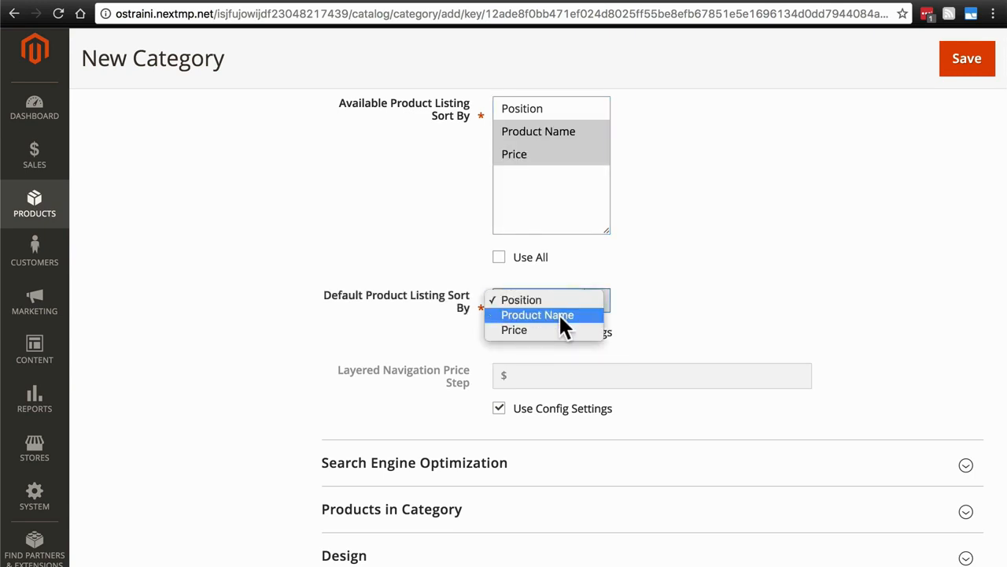
{"action": "left_click", "coordinate": [559, 314]}
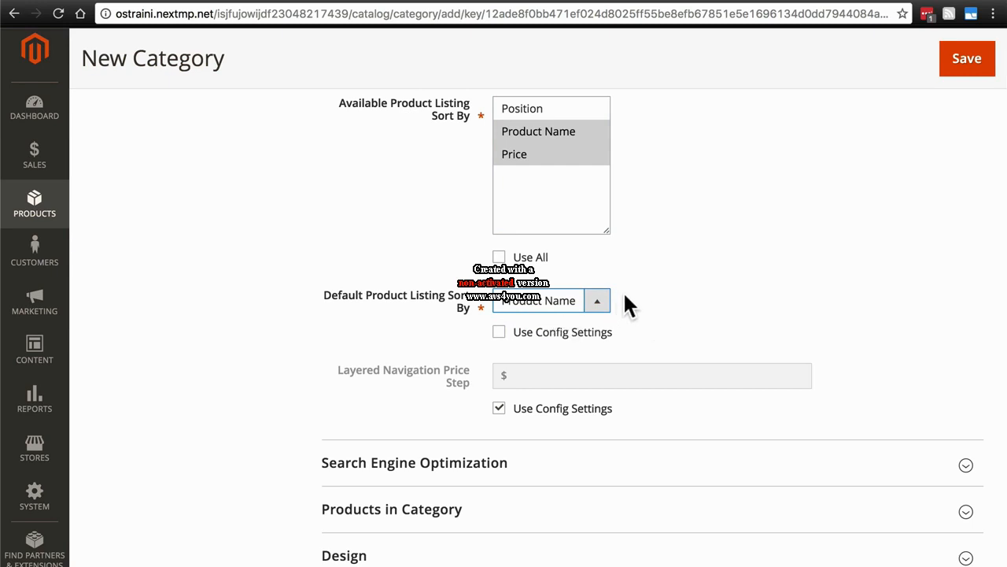
Step: Override the config setting for the layered navigation price step and set it to 15
{"action": "scroll", "coordinate": [622, 291], "scroll_direction": "down", "scroll_amount": 3}
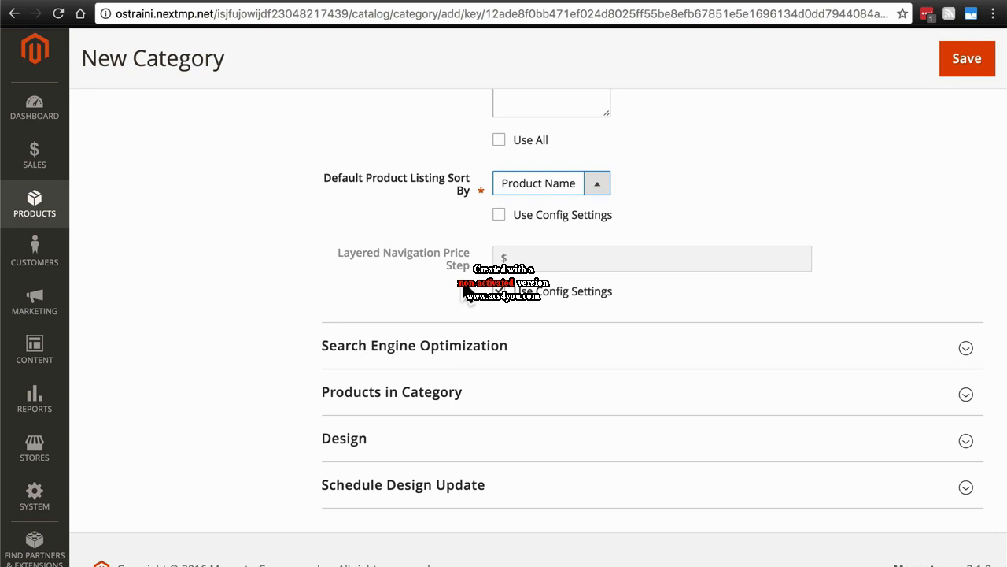
{"action": "left_click", "coordinate": [538, 292]}
{"action": "left_click", "coordinate": [499, 296]}
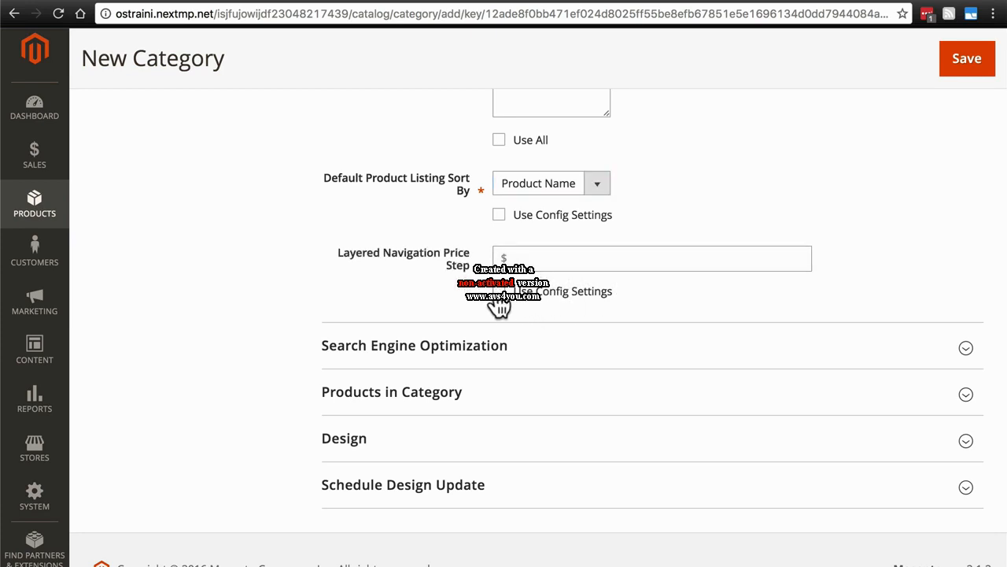
{"action": "left_click", "coordinate": [550, 260]}
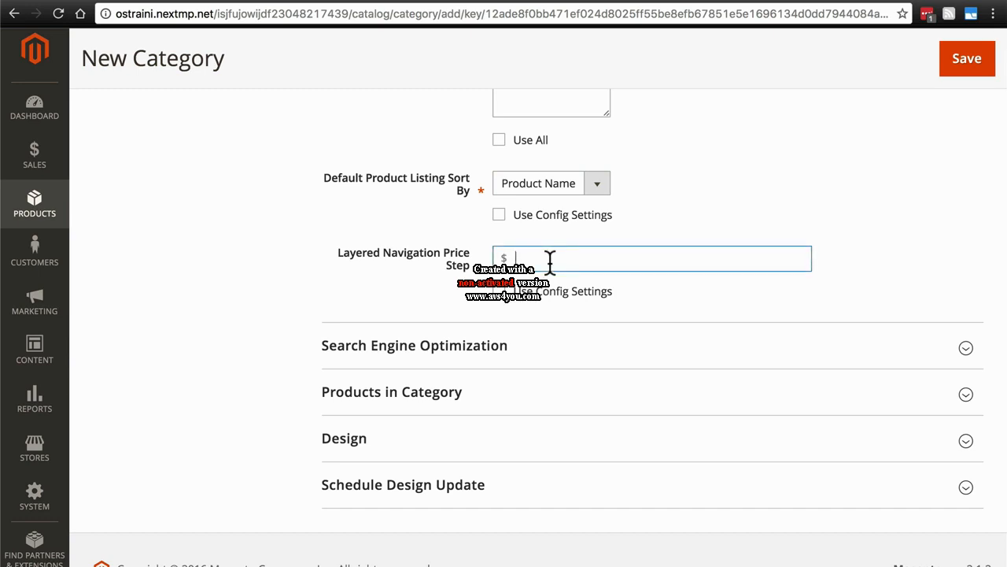
{"action": "type", "text": "15"}
Step: In the category's search engine optimization settings, set the URL key to mugs and the meta title to Mugs
{"action": "left_click", "coordinate": [531, 348]}
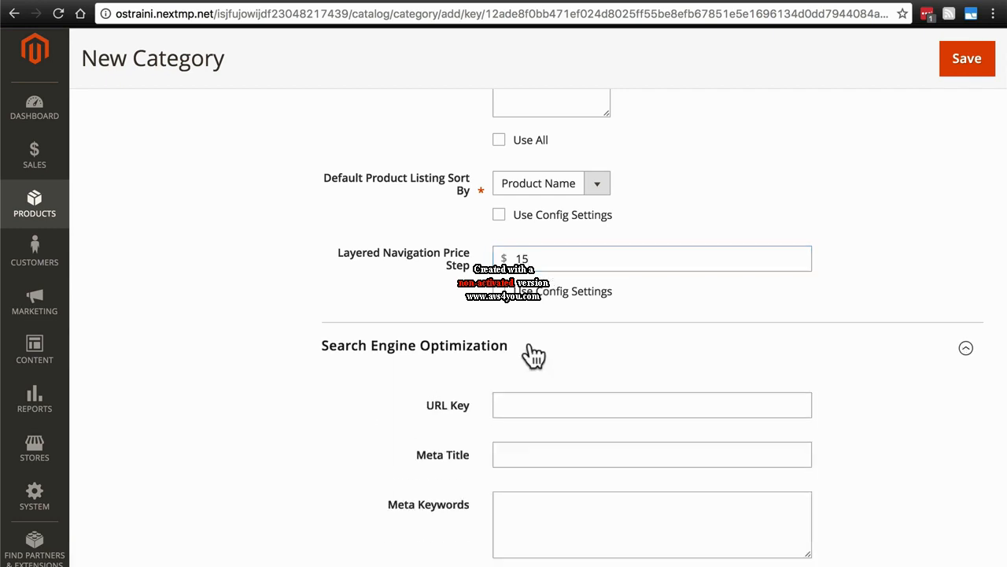
{"action": "scroll", "coordinate": [396, 371], "scroll_direction": "down", "scroll_amount": 3}
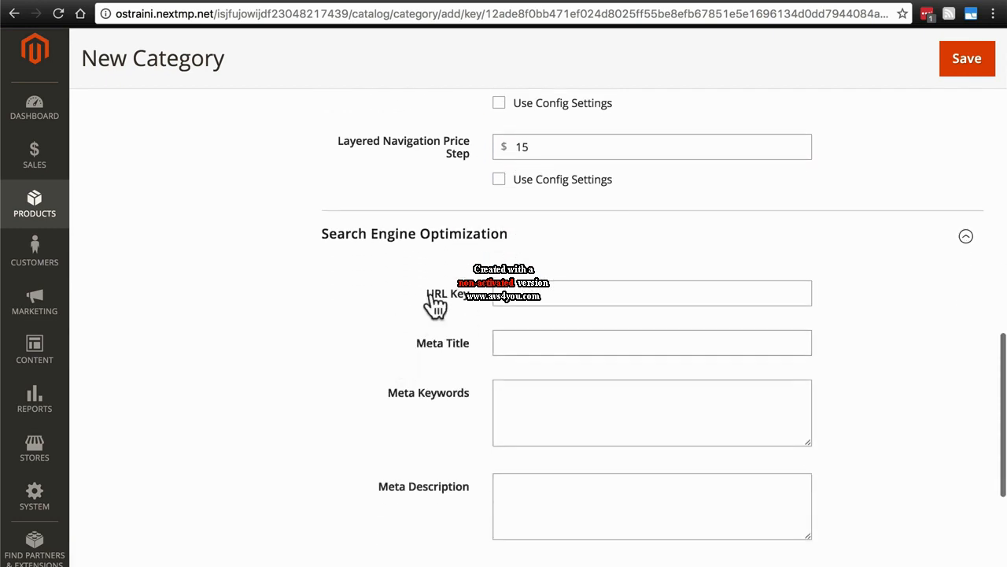
{"action": "scroll", "coordinate": [391, 303], "scroll_direction": "down", "scroll_amount": 3}
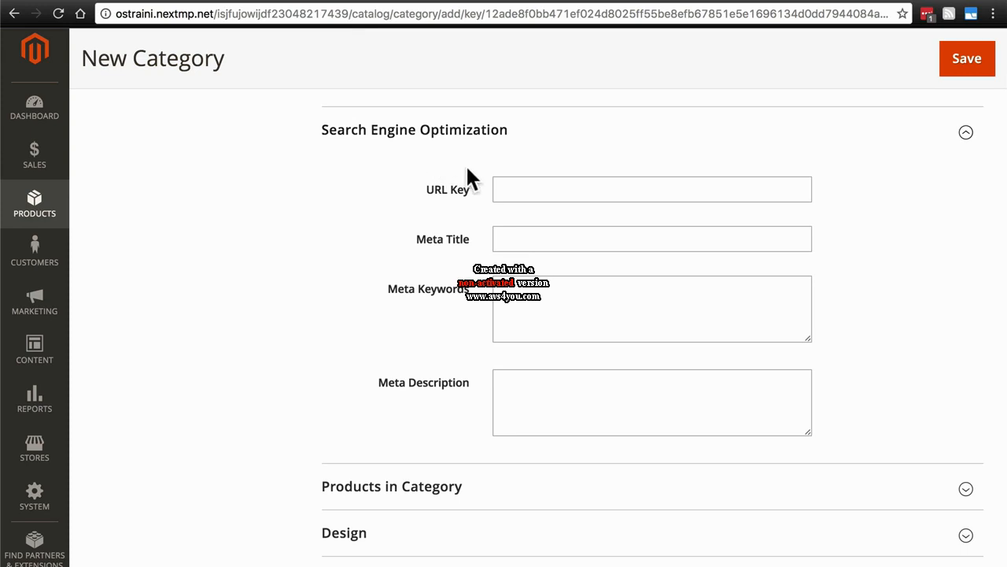
{"action": "left_click", "coordinate": [520, 186]}
{"action": "type", "text": "mugs"}
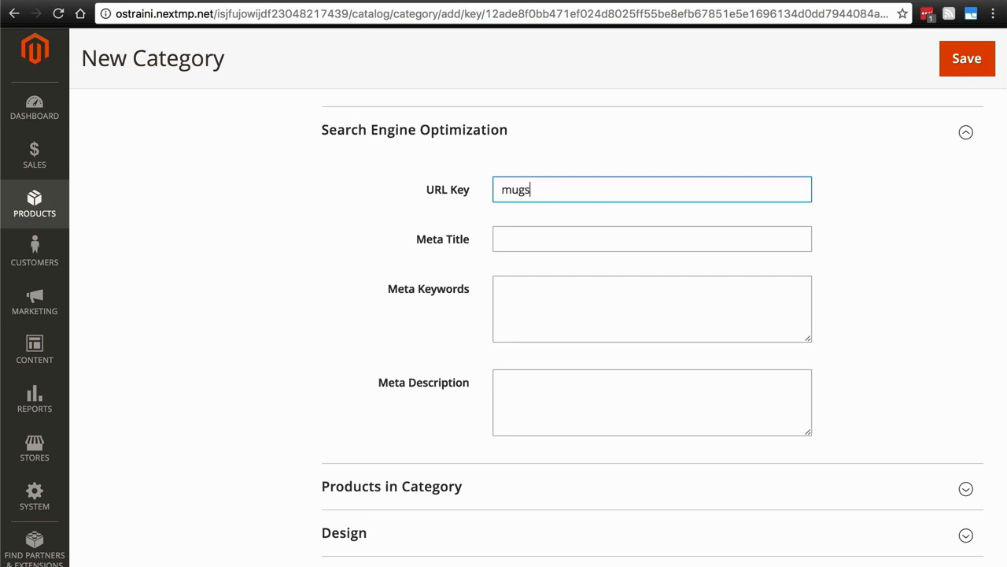
{"action": "left_click", "coordinate": [533, 242]}
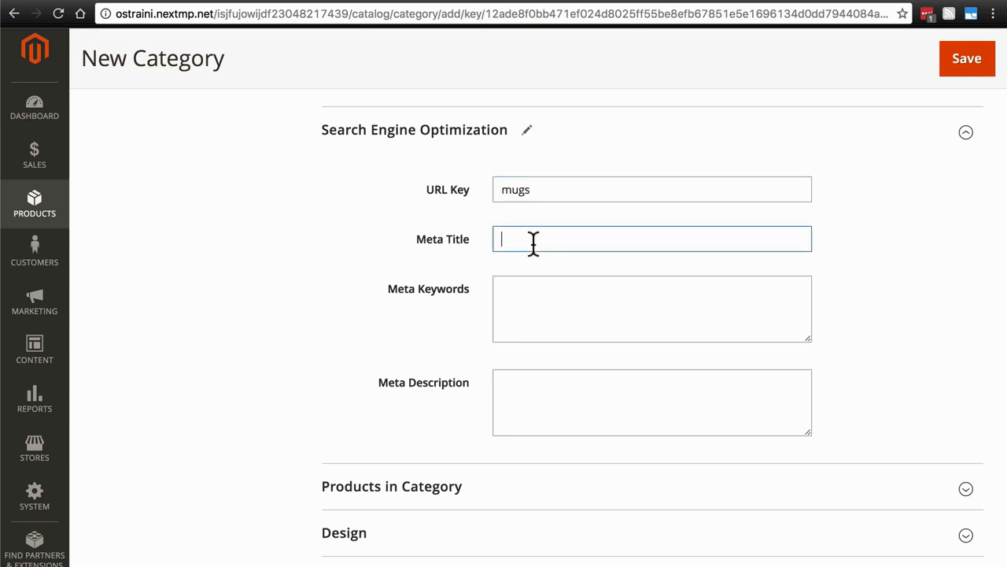
{"action": "type", "text": "Mugs"}
Step: Enter "coffee, mugs" as the category's meta keywords
{"action": "left_click", "coordinate": [517, 304]}
{"action": "type", "text": "coffee"}
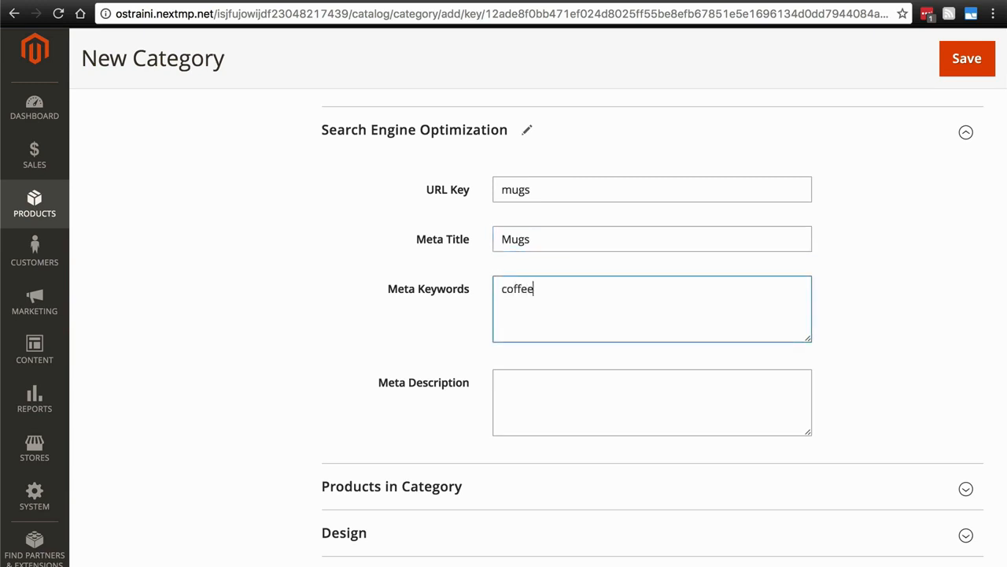
{"action": "type", "text": ", mugs"}
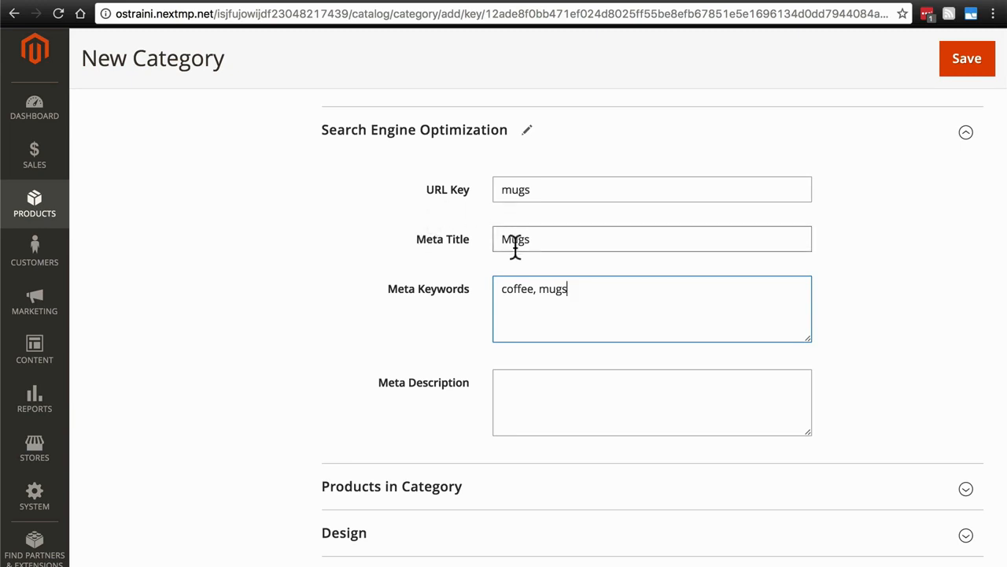
Step: Copy the category description sentence about the variety of modern mugs into the meta description
{"action": "left_click", "coordinate": [535, 401]}
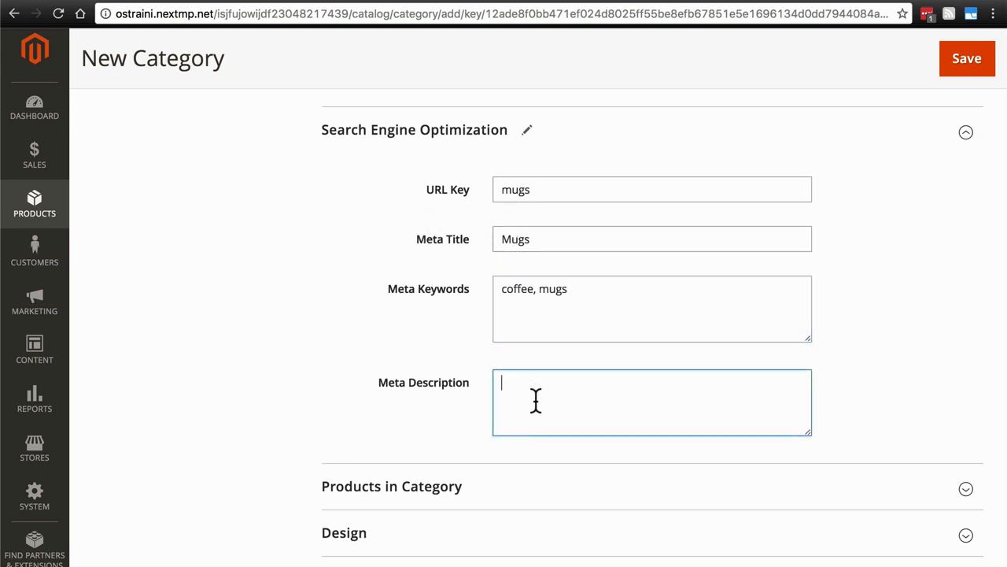
{"action": "scroll", "coordinate": [535, 401], "scroll_direction": "up", "scroll_amount": 15}
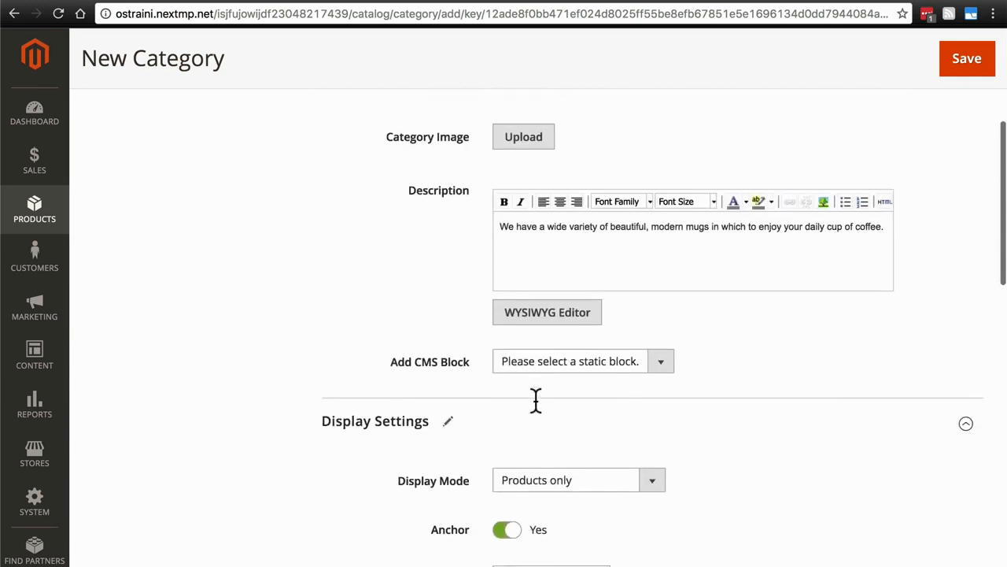
{"action": "triple_click", "coordinate": [585, 365]}
{"action": "key", "text": "ctrl+c"}
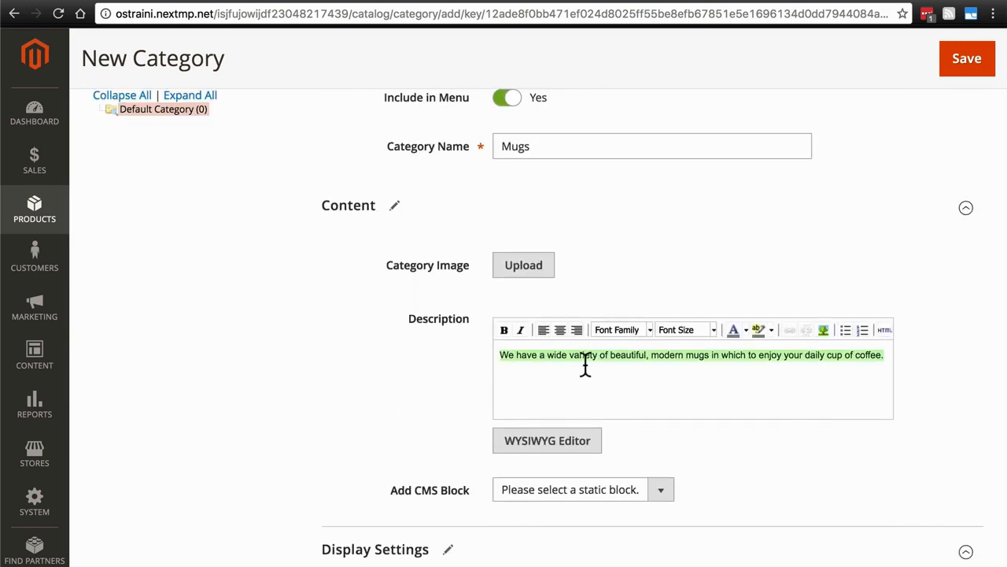
{"action": "scroll", "coordinate": [360, 365], "scroll_direction": "down", "scroll_amount": 12}
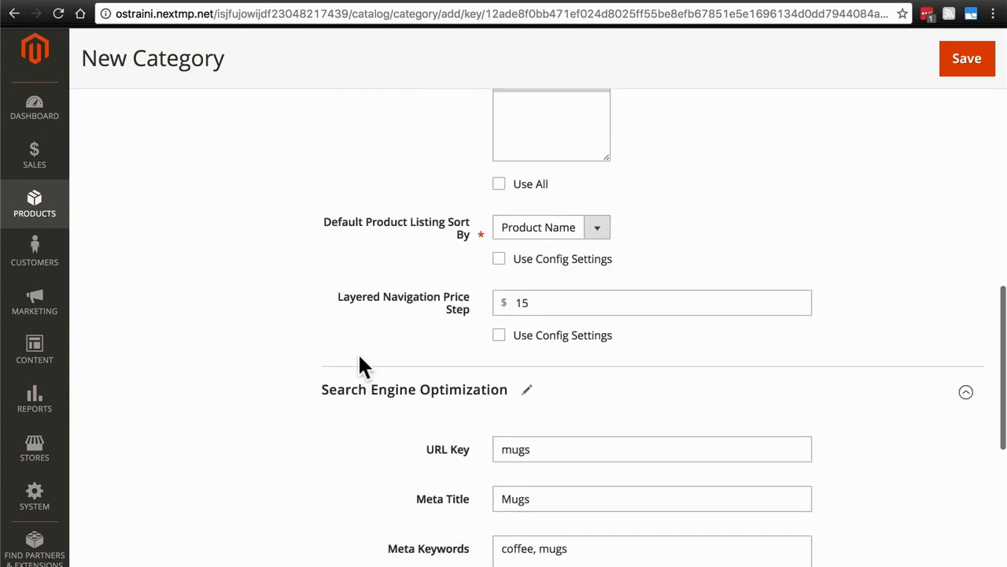
{"action": "left_click", "coordinate": [522, 315]}
{"action": "key", "text": "ctrl+v"}
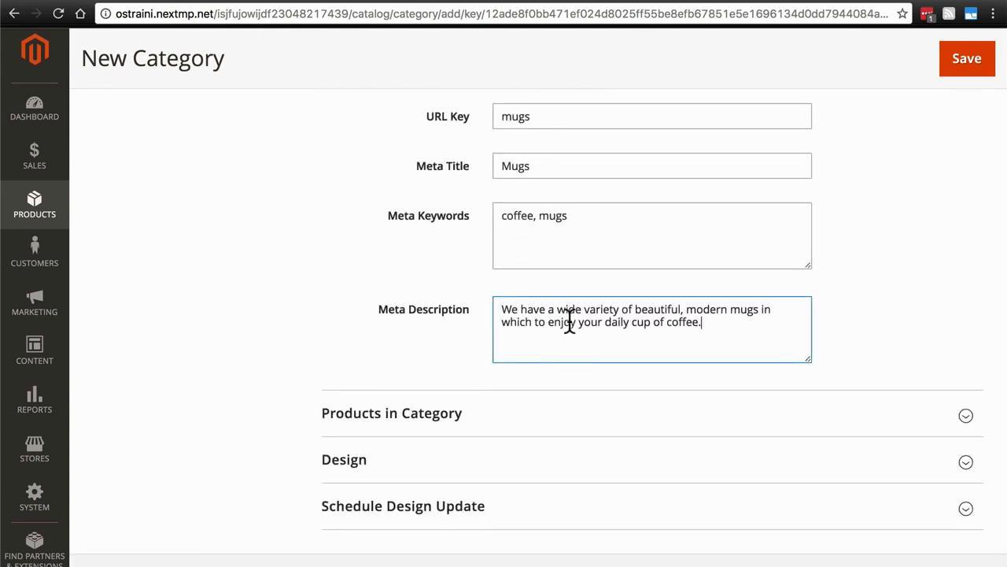
Step: Assign the Camper's Thermos, On-the-go Mug and Sunrise Mug products to the category
{"action": "scroll", "coordinate": [307, 284], "scroll_direction": "down", "scroll_amount": 2}
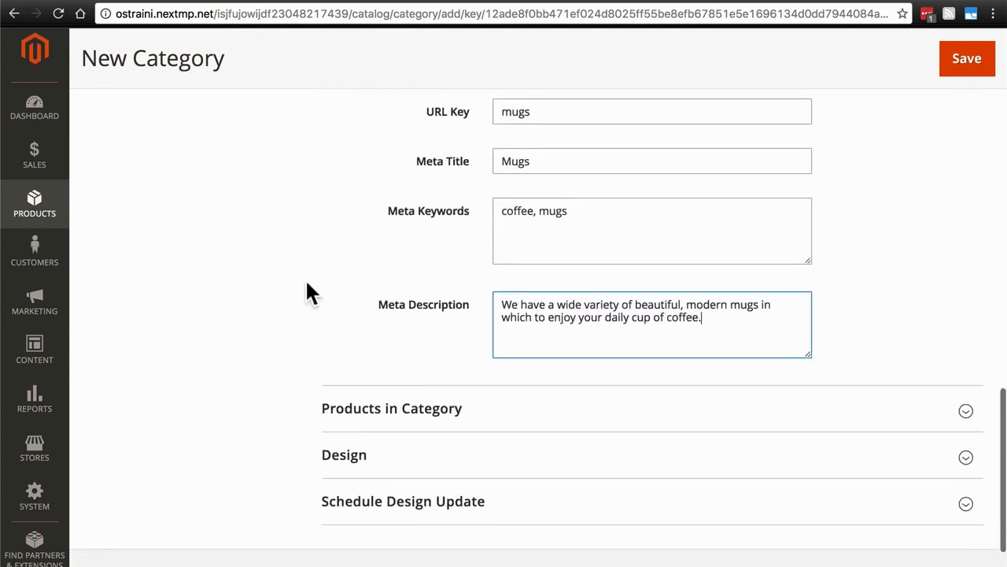
{"action": "left_click", "coordinate": [383, 337]}
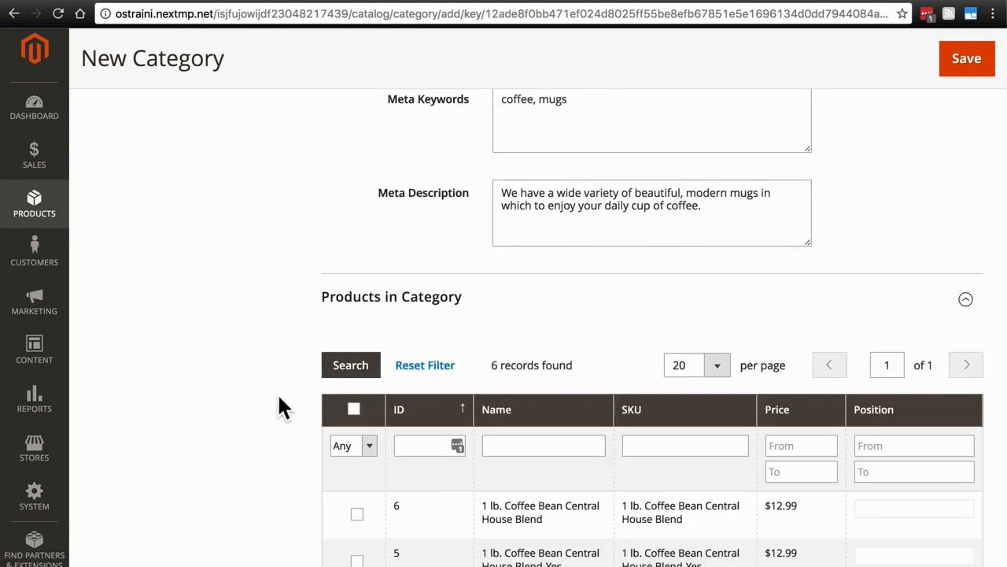
{"action": "scroll", "coordinate": [299, 427], "scroll_direction": "down", "scroll_amount": 4}
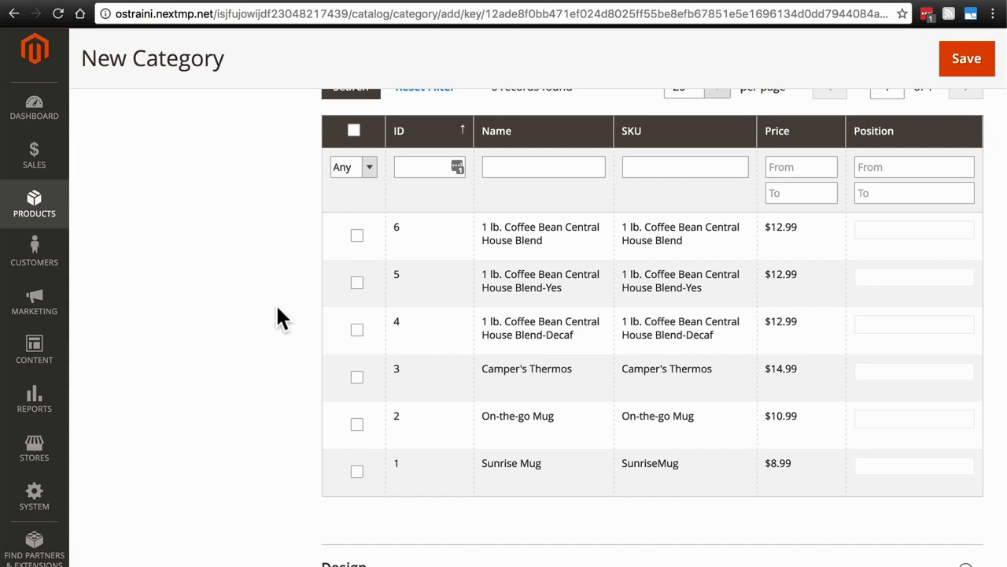
{"action": "left_click", "coordinate": [357, 378]}
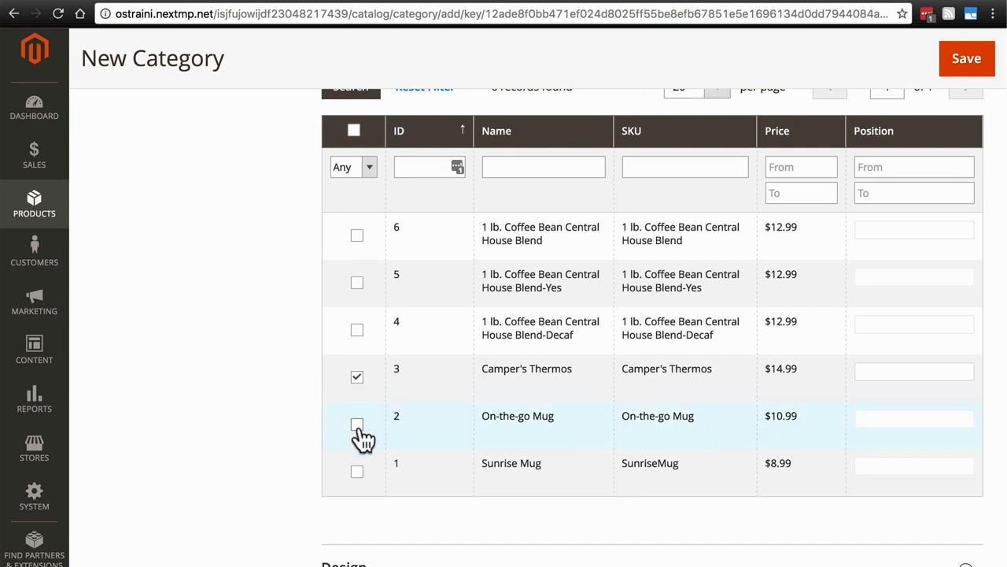
{"action": "left_click", "coordinate": [358, 425]}
{"action": "left_click", "coordinate": [357, 471]}
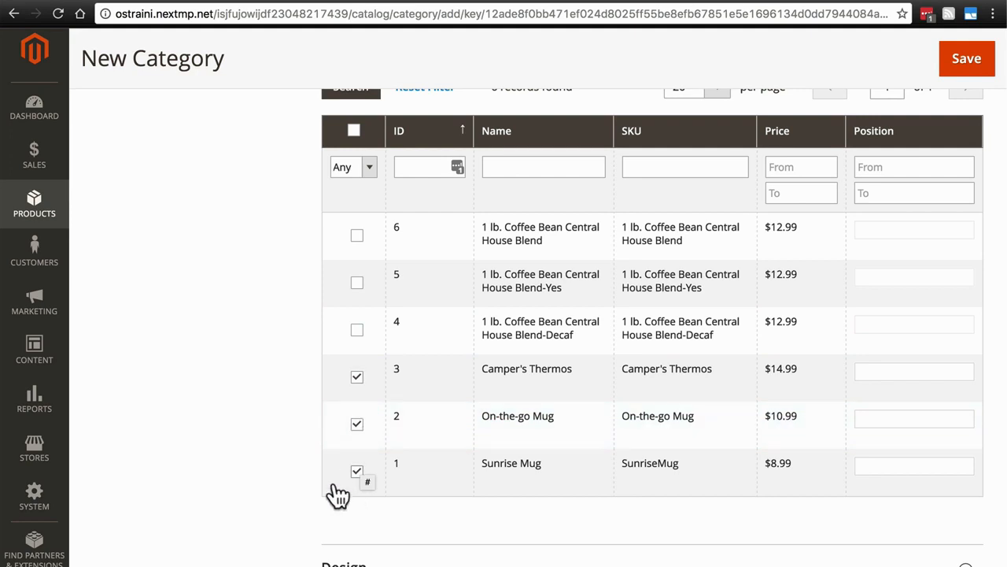
Step: Review the category's Design and Schedule Design Update options, then collapse both sections
{"action": "scroll", "coordinate": [265, 373], "scroll_direction": "down", "scroll_amount": 5}
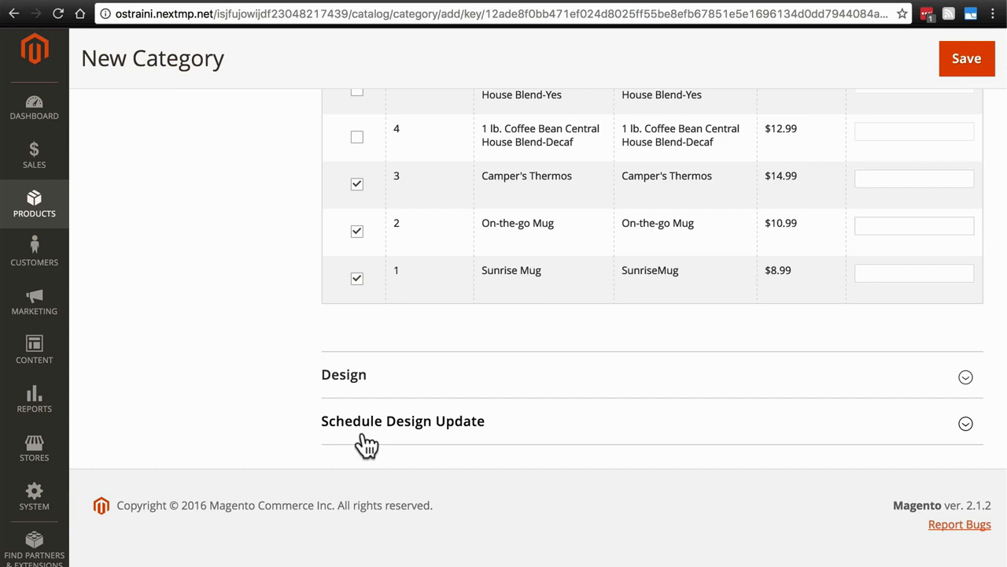
{"action": "left_click", "coordinate": [367, 383]}
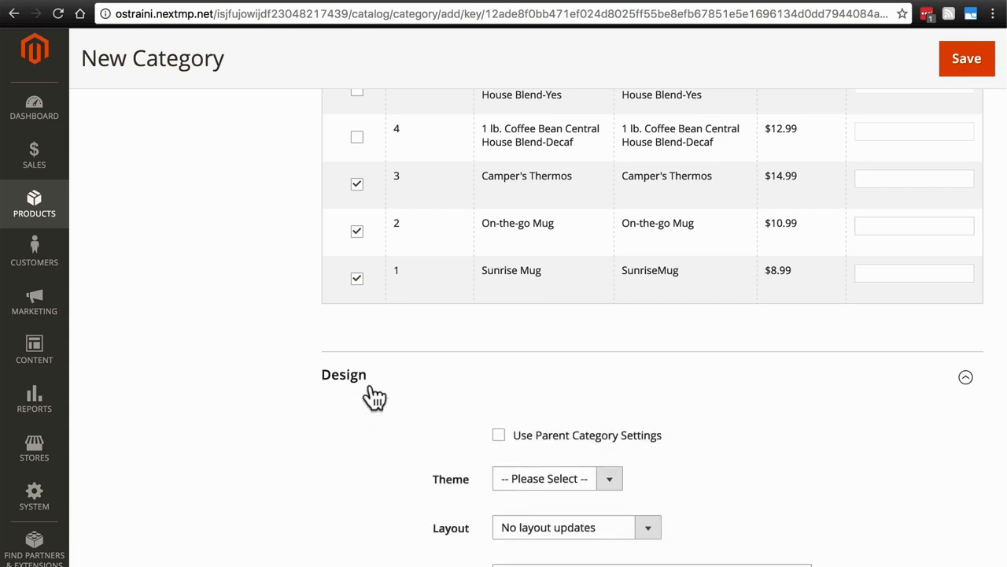
{"action": "scroll", "coordinate": [291, 362], "scroll_direction": "down", "scroll_amount": 3}
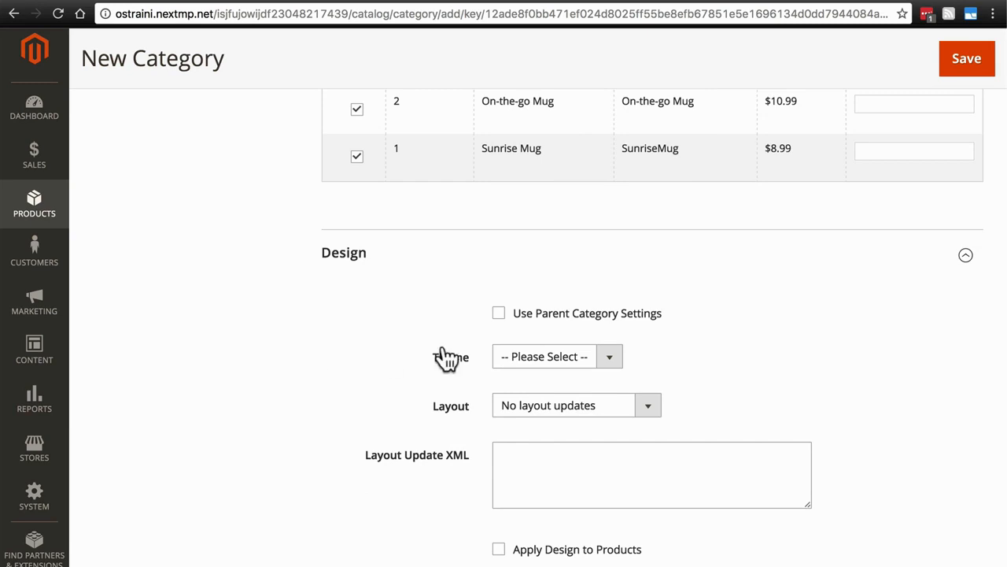
{"action": "scroll", "coordinate": [405, 384], "scroll_direction": "down", "scroll_amount": 3}
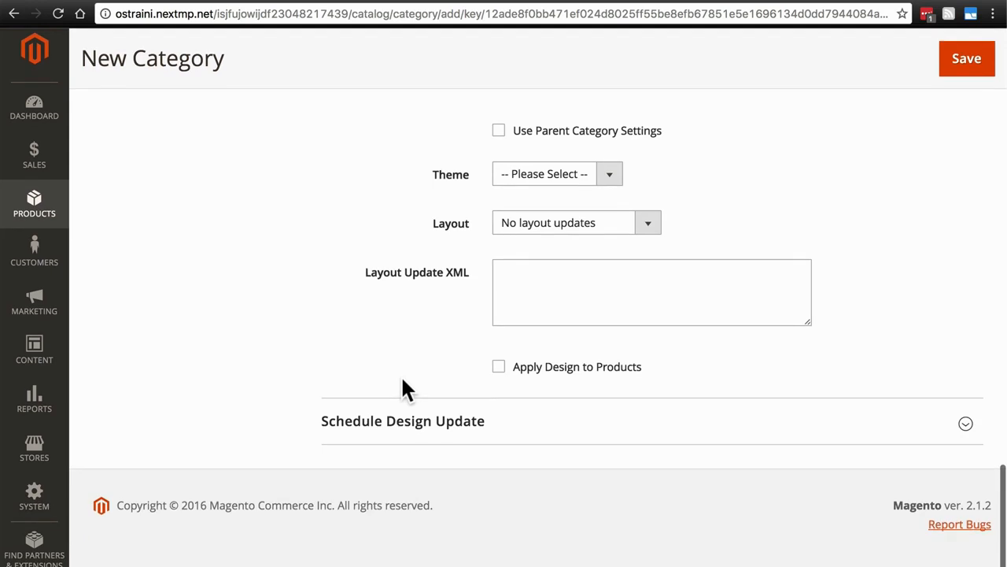
{"action": "left_click", "coordinate": [409, 430]}
{"action": "scroll", "coordinate": [346, 386], "scroll_direction": "down", "scroll_amount": 2}
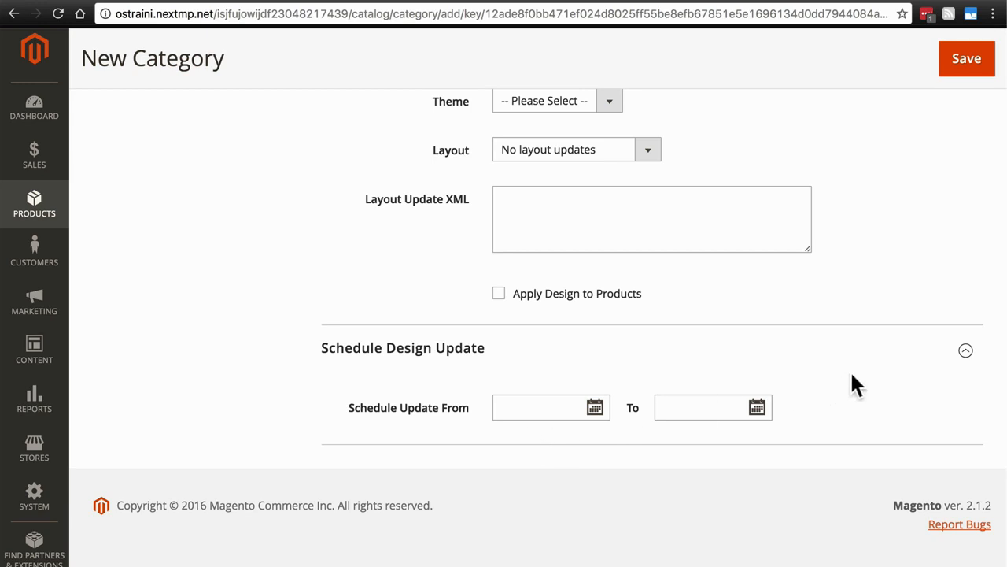
{"action": "scroll", "coordinate": [850, 370], "scroll_direction": "up", "scroll_amount": 3}
{"action": "left_click", "coordinate": [967, 180]}
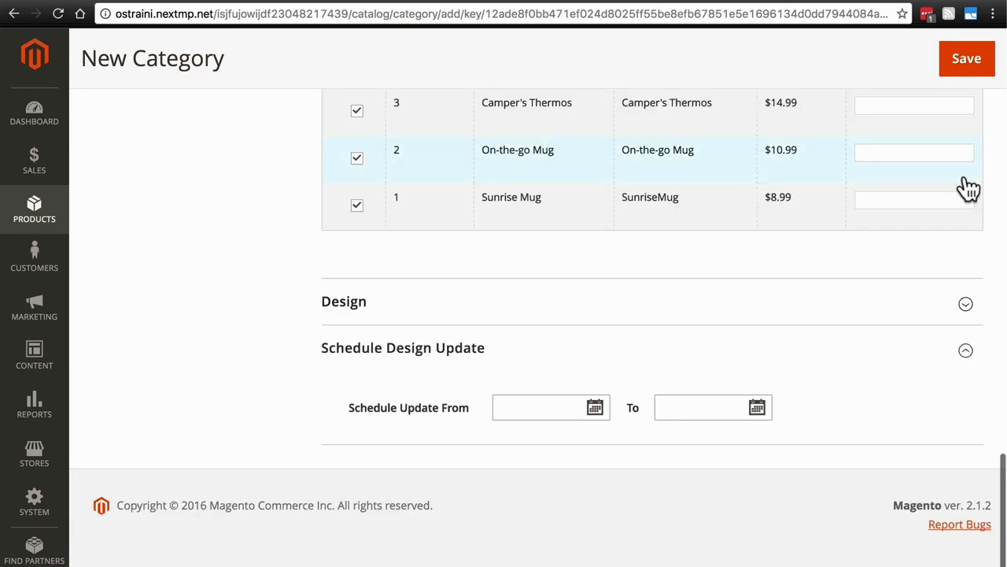
{"action": "left_click", "coordinate": [966, 352]}
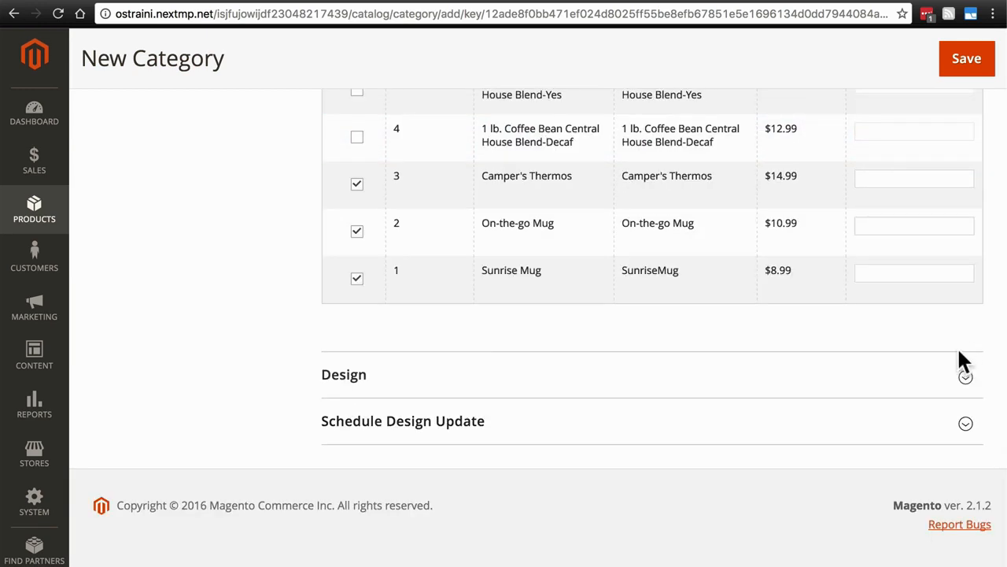
Step: Save the new category and open its Mugs page from the reloaded storefront home page
{"action": "left_click", "coordinate": [967, 60]}
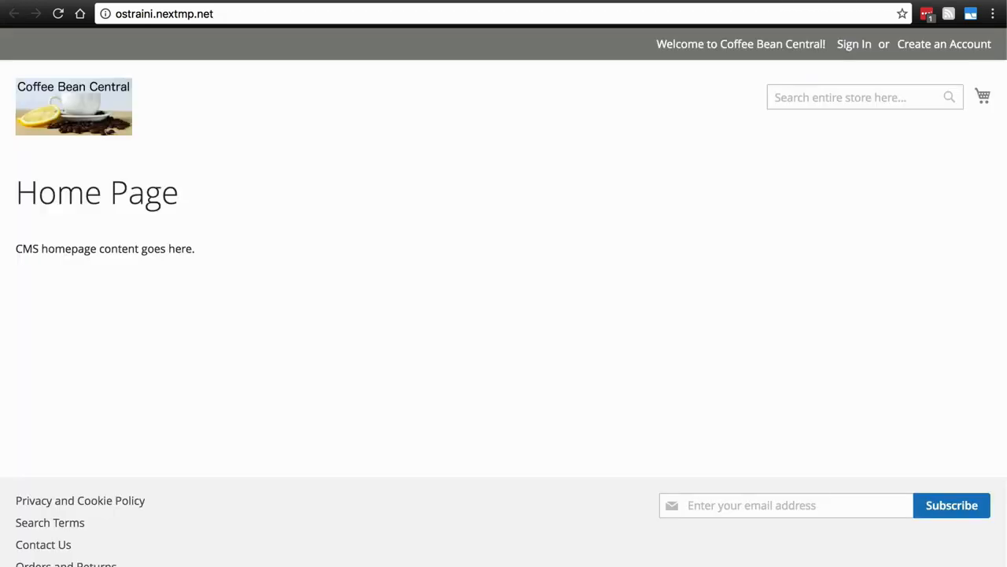
{"action": "key", "text": "super+r"}
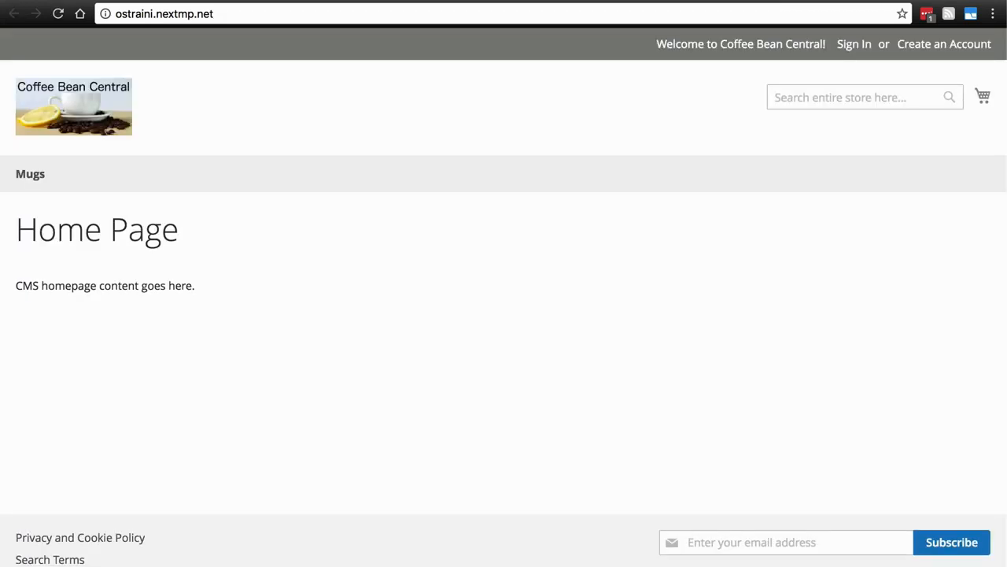
{"action": "left_click", "coordinate": [31, 175]}
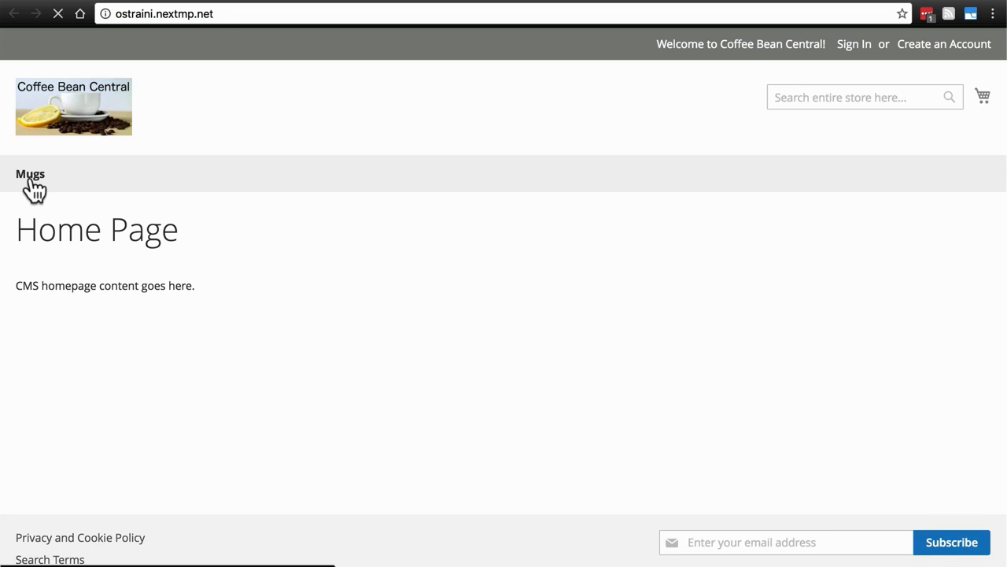
Step: Examine the storefront Mugs page for its description, assigned products and sort order
{"action": "scroll", "coordinate": [405, 210], "scroll_direction": "down", "scroll_amount": 1}
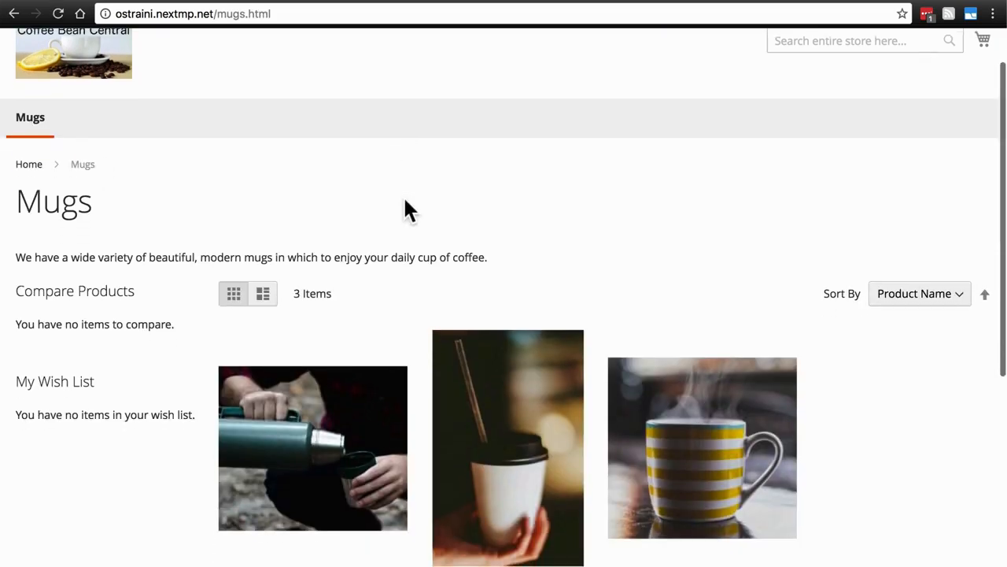
{"action": "scroll", "coordinate": [405, 209], "scroll_direction": "down", "scroll_amount": 3}
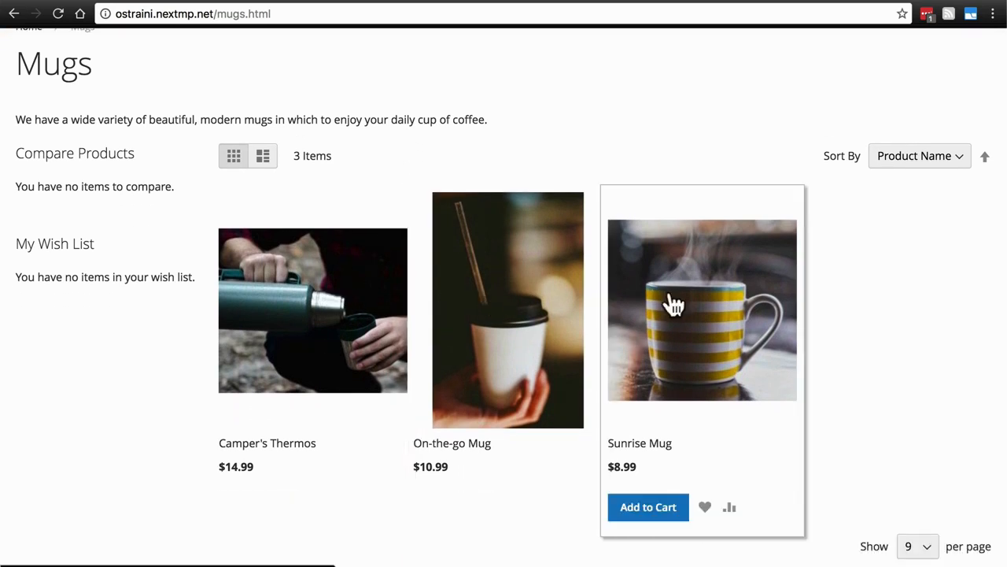
{"action": "scroll", "coordinate": [11, 131], "scroll_direction": "up", "scroll_amount": 1}
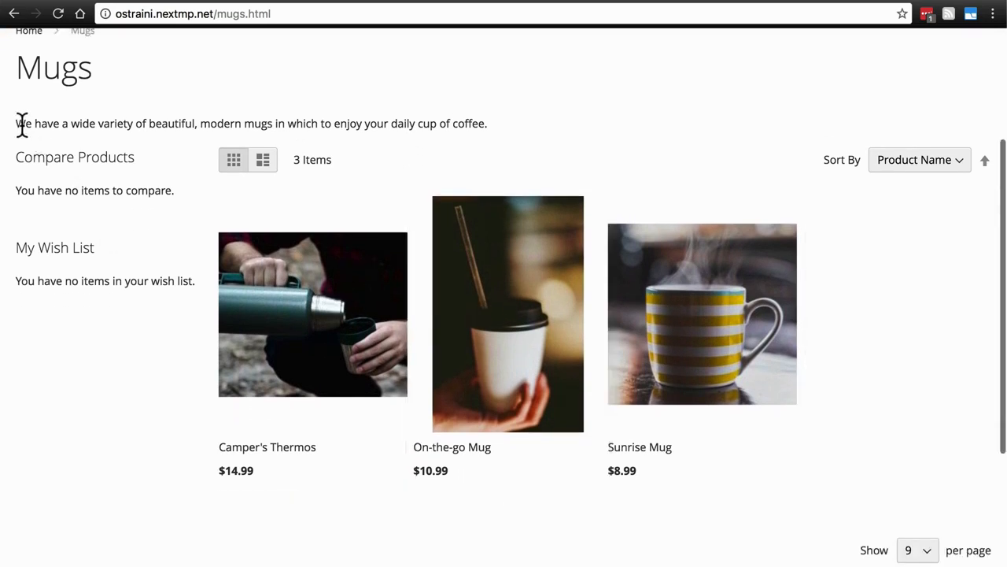
{"action": "scroll", "coordinate": [84, 129], "scroll_direction": "up", "scroll_amount": 1}
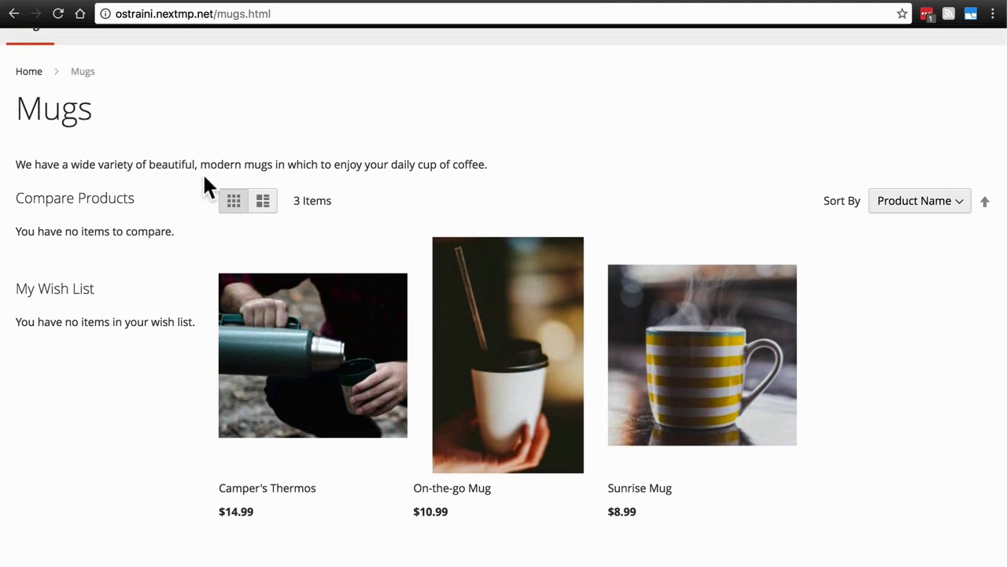
{"action": "scroll", "coordinate": [203, 180], "scroll_direction": "up", "scroll_amount": 1}
{"action": "scroll", "coordinate": [206, 188], "scroll_direction": "up", "scroll_amount": 1}
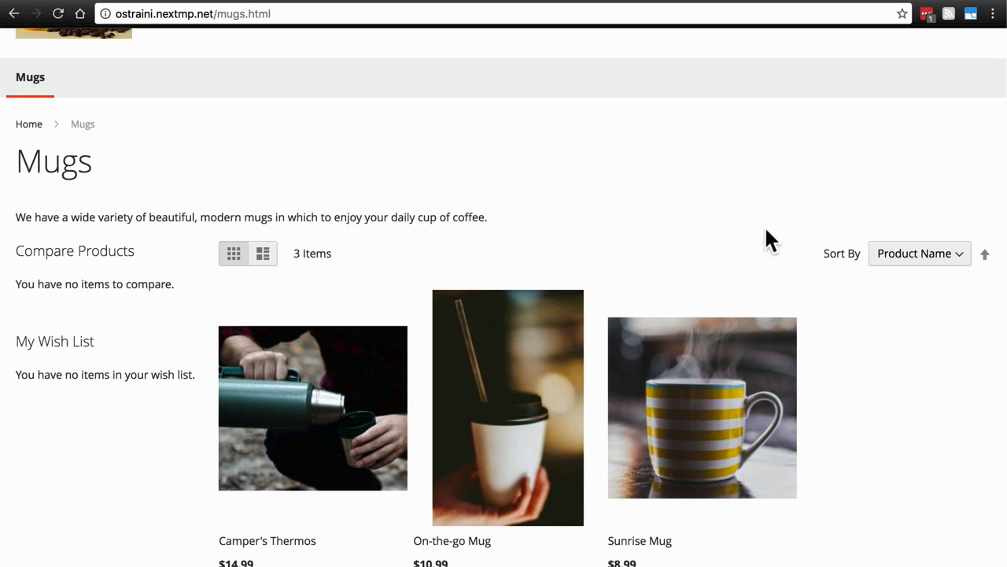
Step: Keep the Mugs page sorted by Product Name, switch the sort direction to descending, and check the product order
{"action": "scroll", "coordinate": [765, 233], "scroll_direction": "down", "scroll_amount": 5}
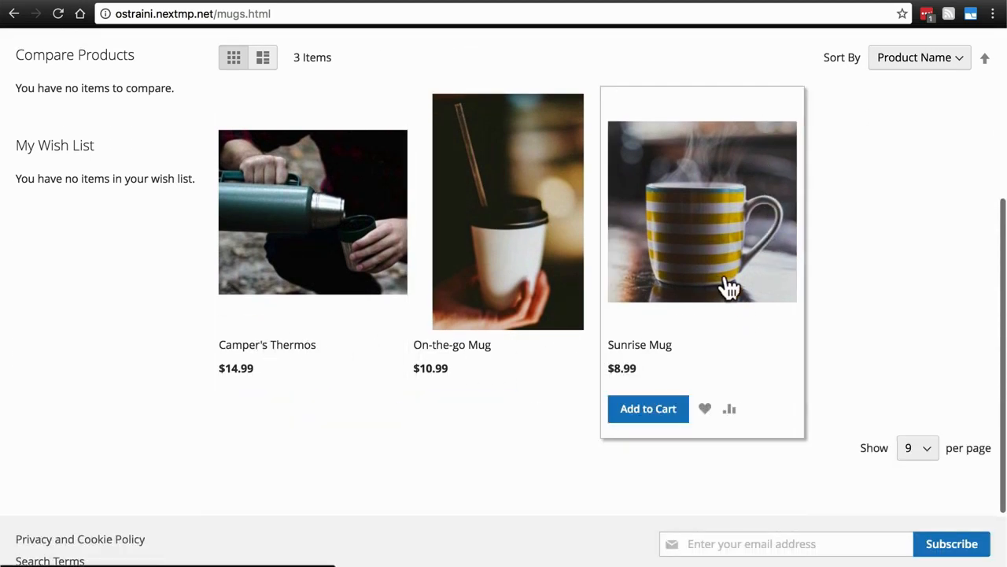
{"action": "scroll", "coordinate": [848, 272], "scroll_direction": "up", "scroll_amount": 4}
{"action": "left_click", "coordinate": [905, 193]}
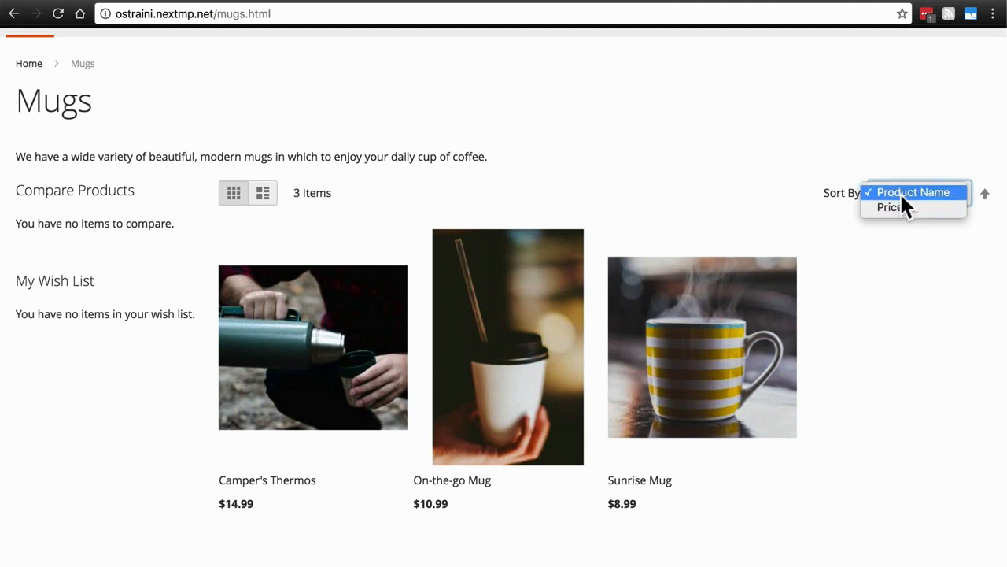
{"action": "left_click", "coordinate": [902, 192]}
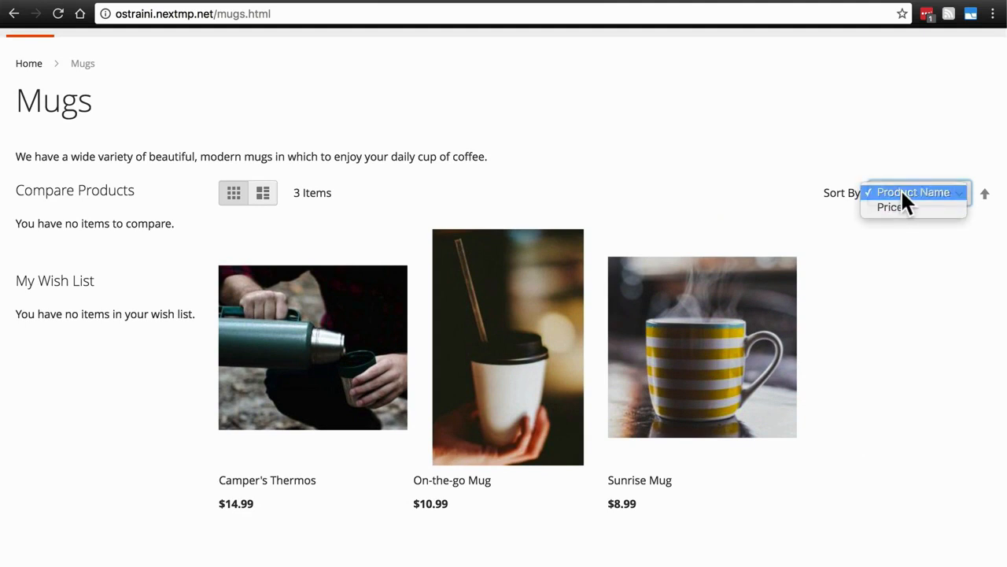
{"action": "left_click", "coordinate": [987, 196]}
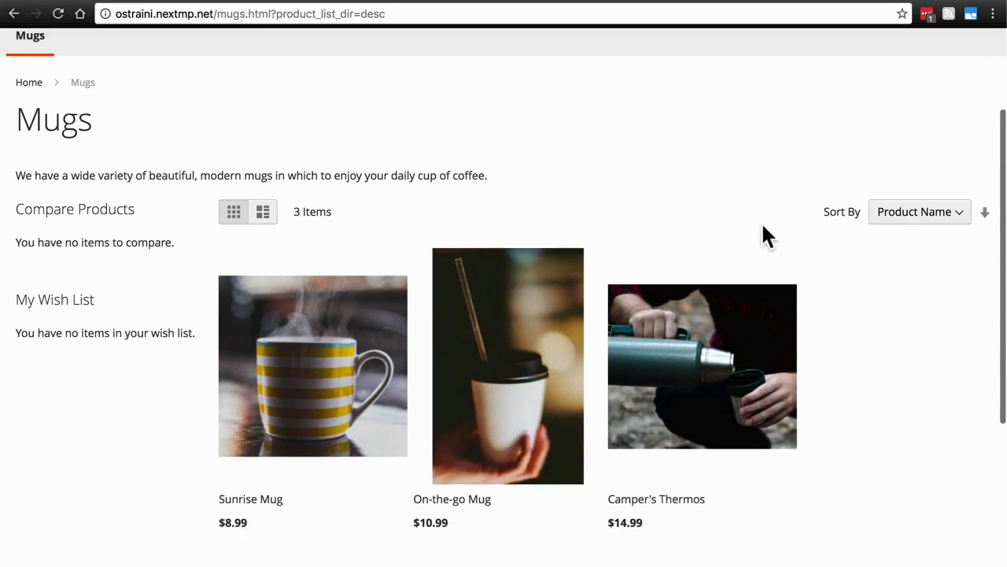
{"action": "scroll", "coordinate": [761, 221], "scroll_direction": "down", "scroll_amount": 2}
{"action": "scroll", "coordinate": [932, 162], "scroll_direction": "down", "scroll_amount": 1}
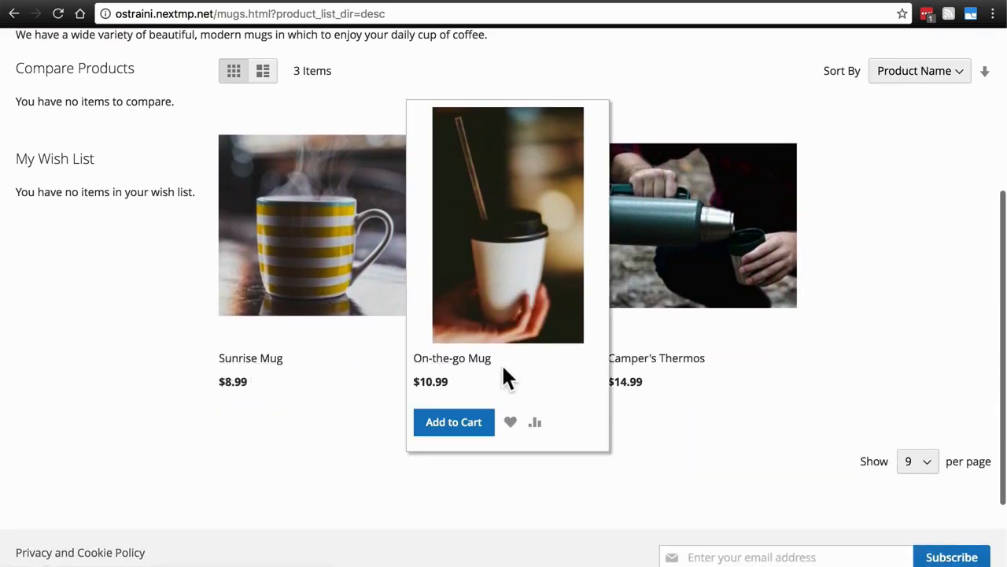
Step: Sort the Mugs products by Price and check the order in which they are listed
{"action": "left_click", "coordinate": [903, 72]}
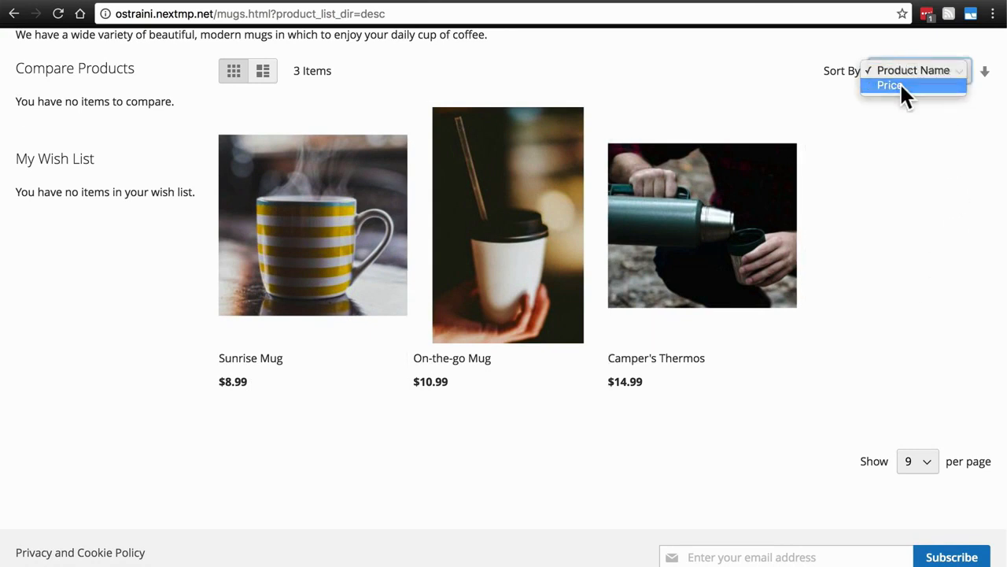
{"action": "left_click", "coordinate": [900, 82]}
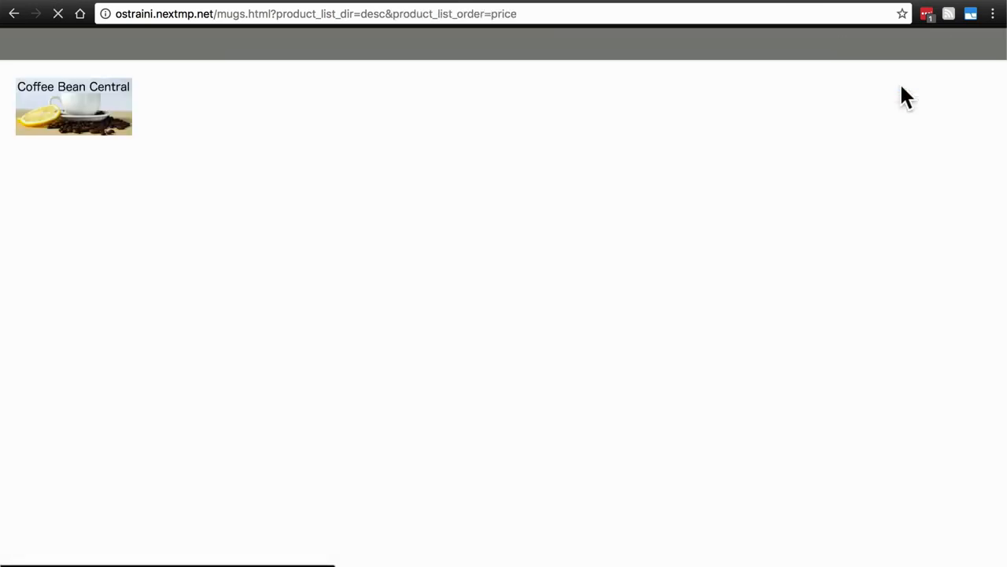
{"action": "scroll", "coordinate": [902, 97], "scroll_direction": "down", "scroll_amount": 4}
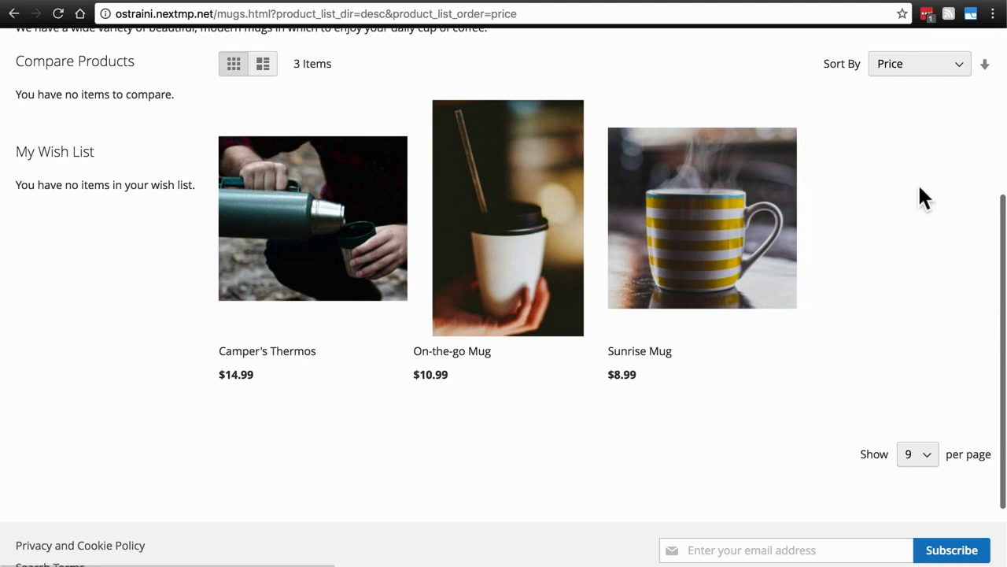